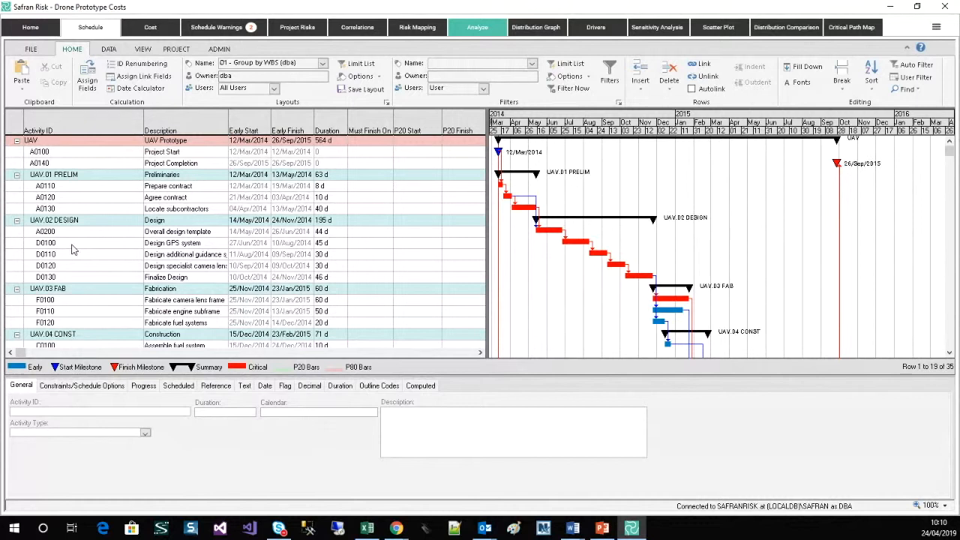
Filter the schedule with the saved Design filter, and clear the filter again to list all activities.
right_click(190, 248)
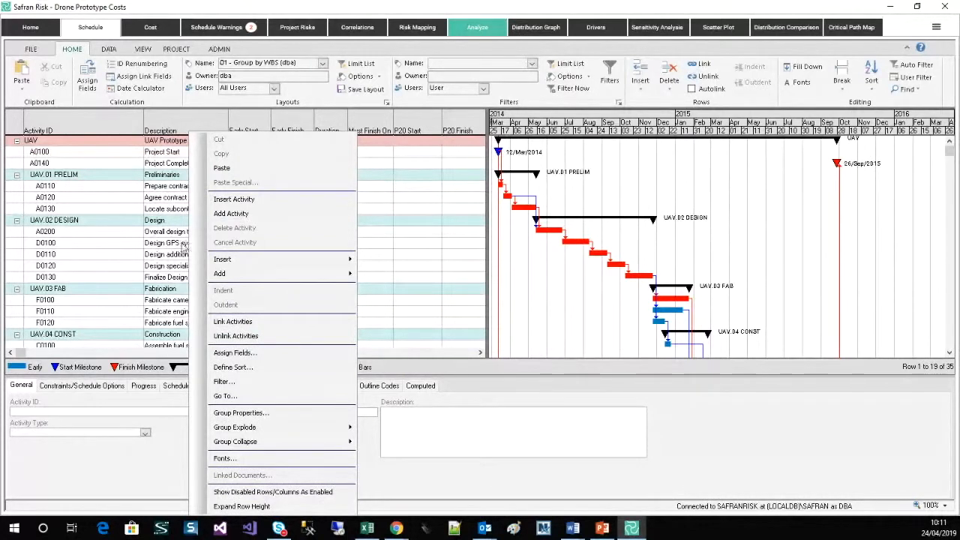
left_click(85, 245)
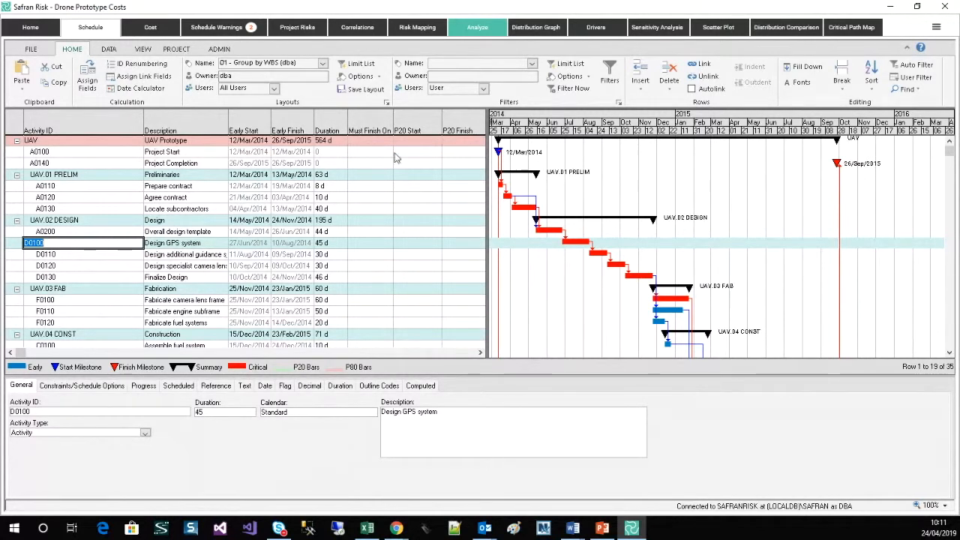
left_click(482, 65)
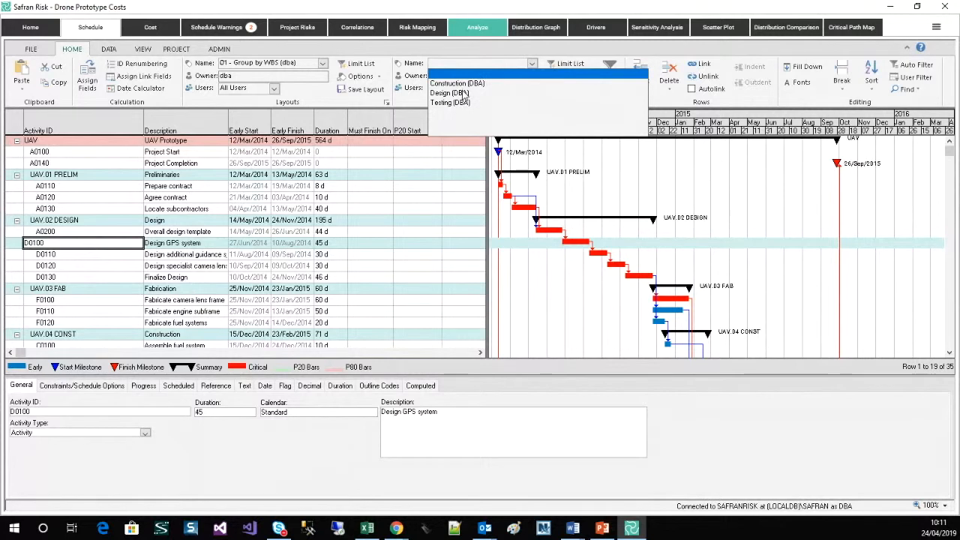
left_click(462, 93)
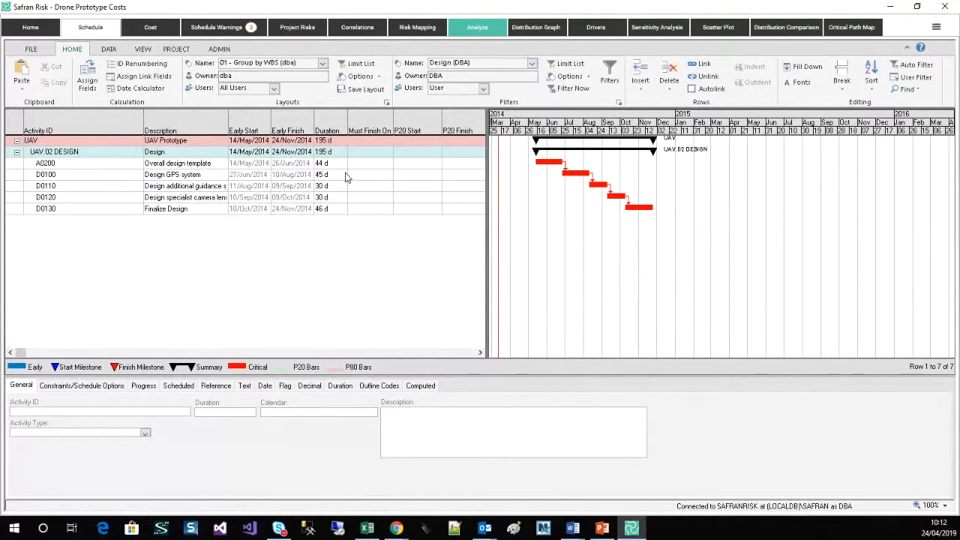
left_click(446, 63)
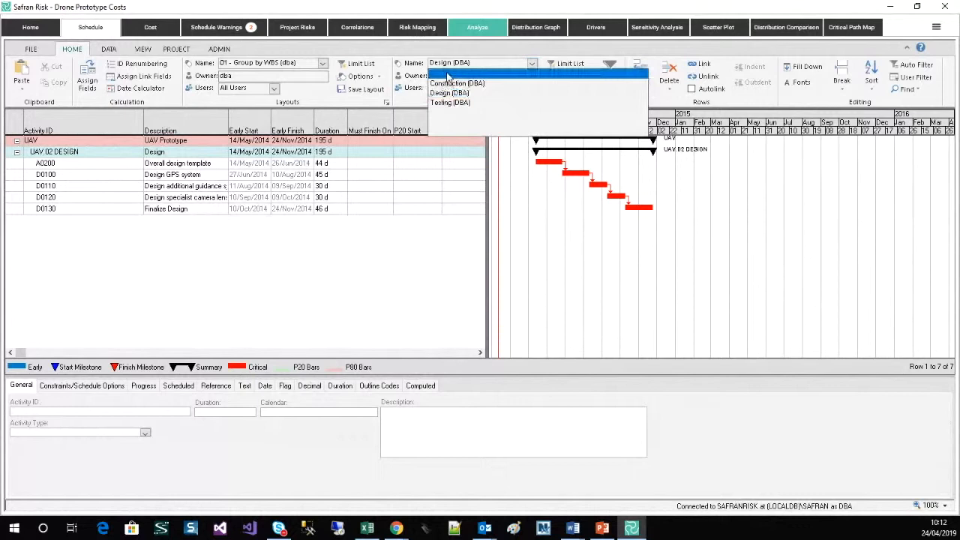
left_click(448, 75)
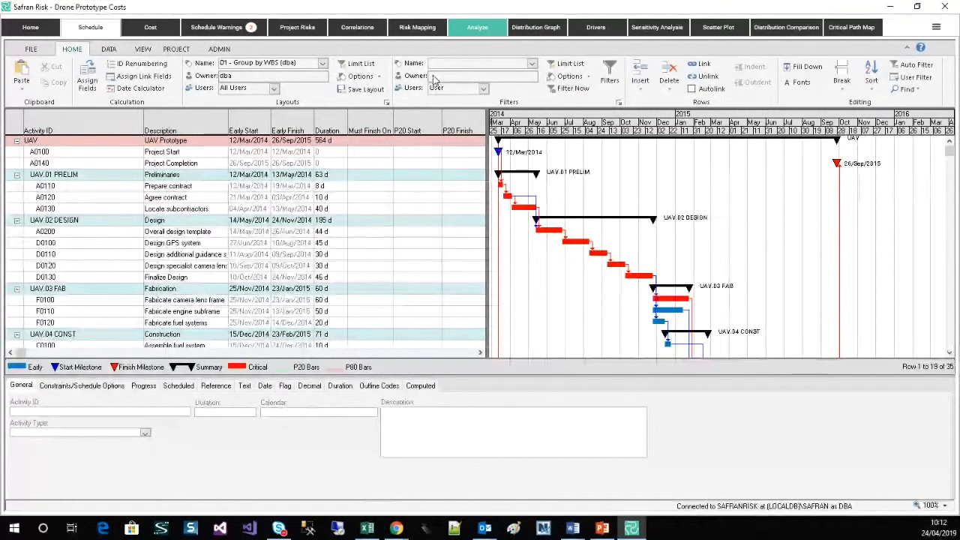
Review the schedule warnings and the constraint, lag and relationship checks offered in their options.
left_click(217, 30)
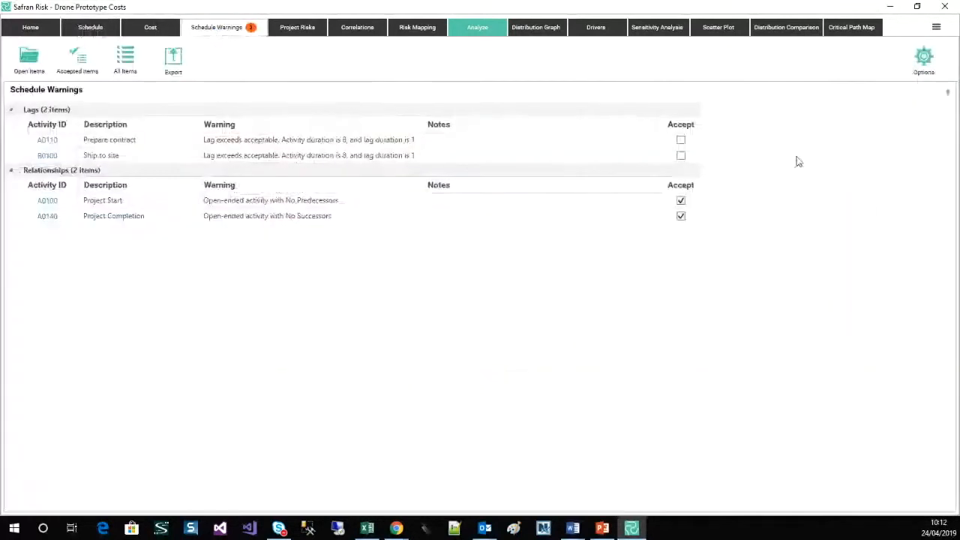
left_click(917, 75)
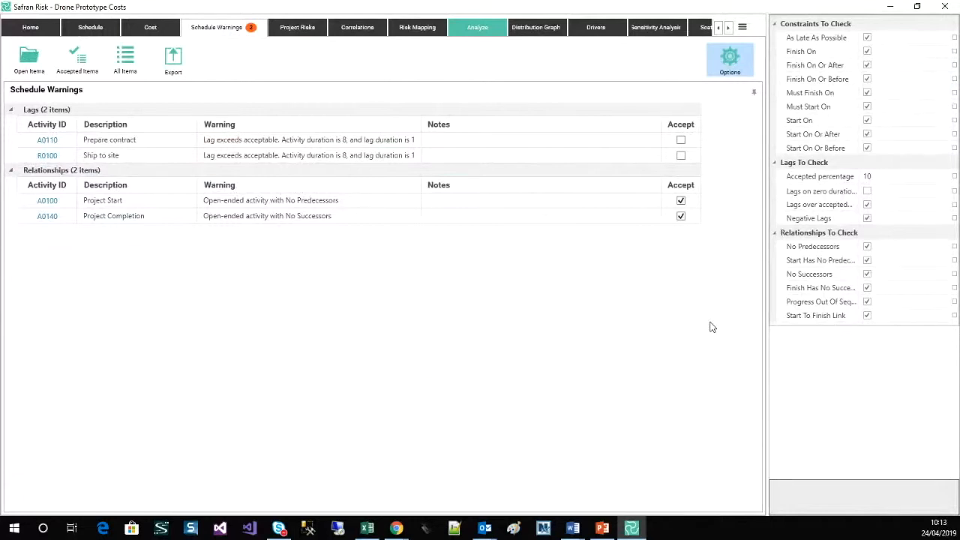
left_click(828, 94)
left_click(835, 110)
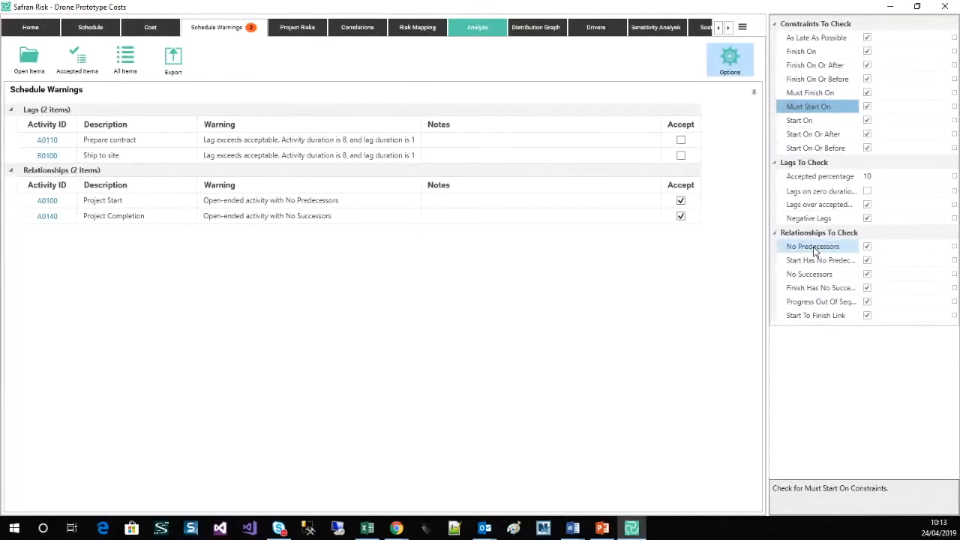
left_click(731, 66)
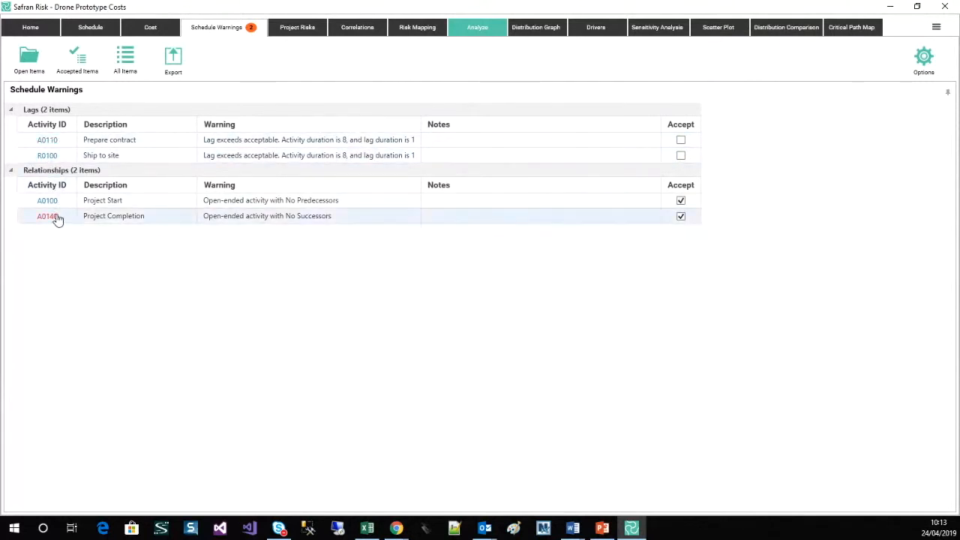
Follow the lag warning for activity R0100 Ship to site to its row in the schedule.
left_click(51, 160)
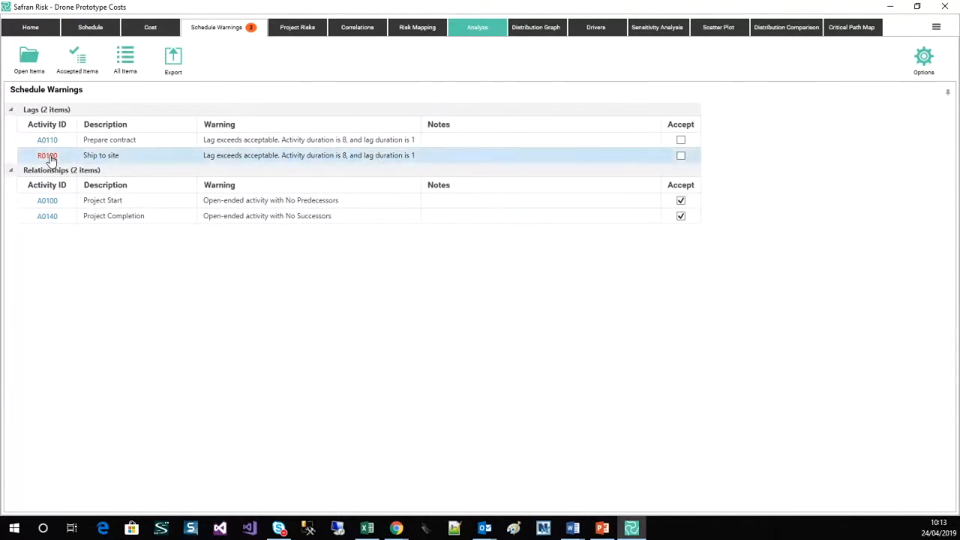
left_click(48, 156)
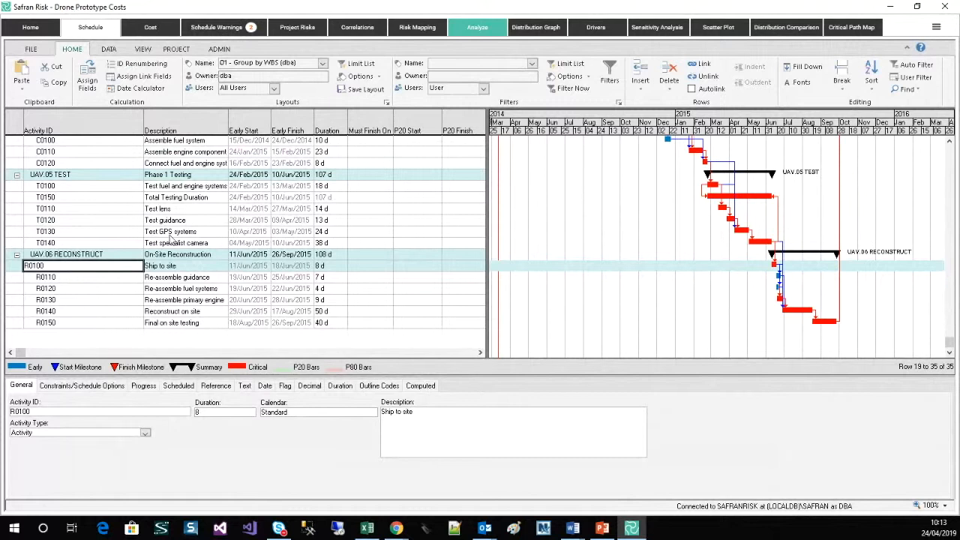
scroll(171, 237, "up", 4)
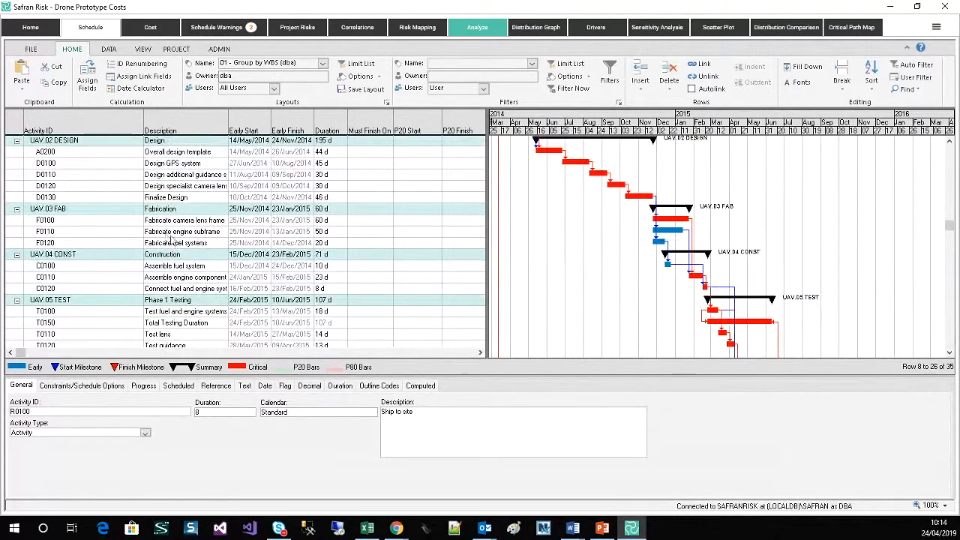
Open the project risks and examine the Design risk's description and probability.
left_click(298, 27)
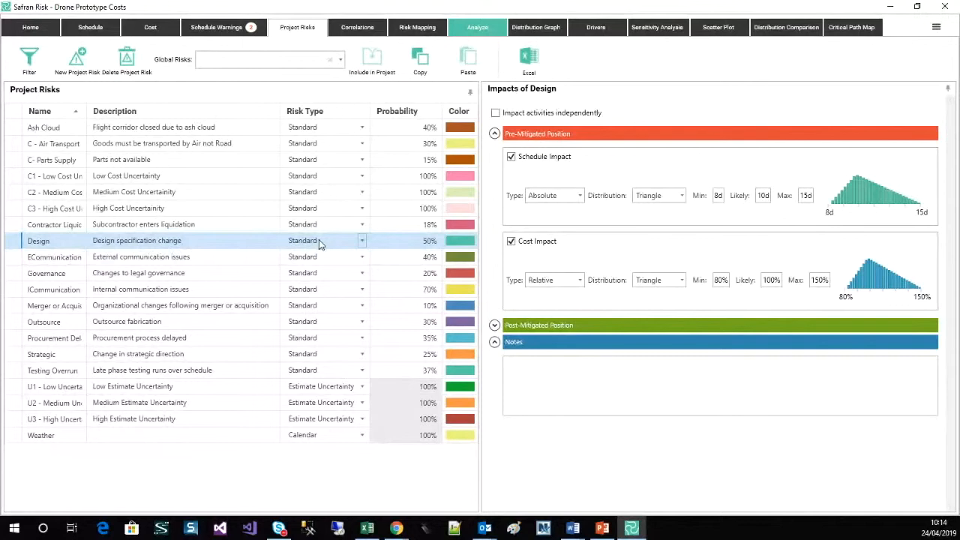
left_click(213, 242)
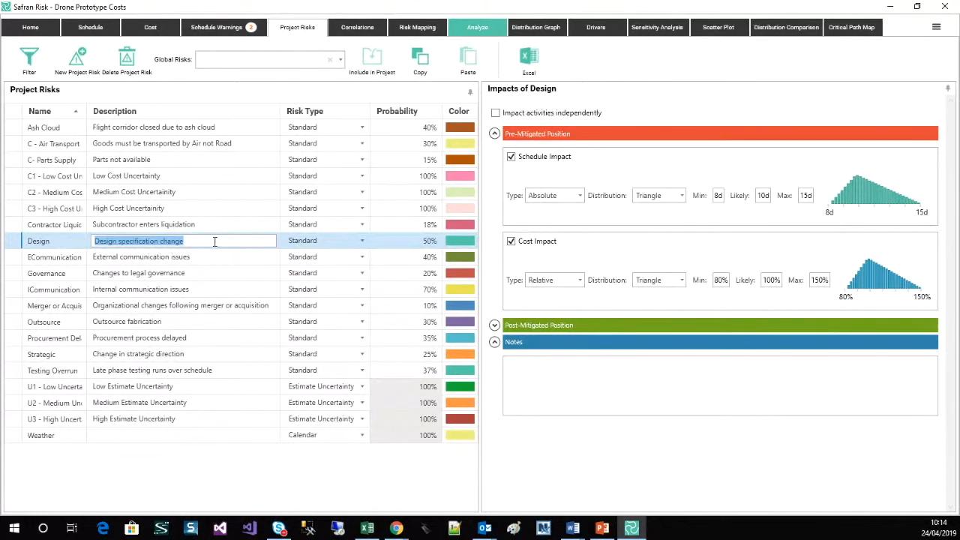
left_click(397, 244)
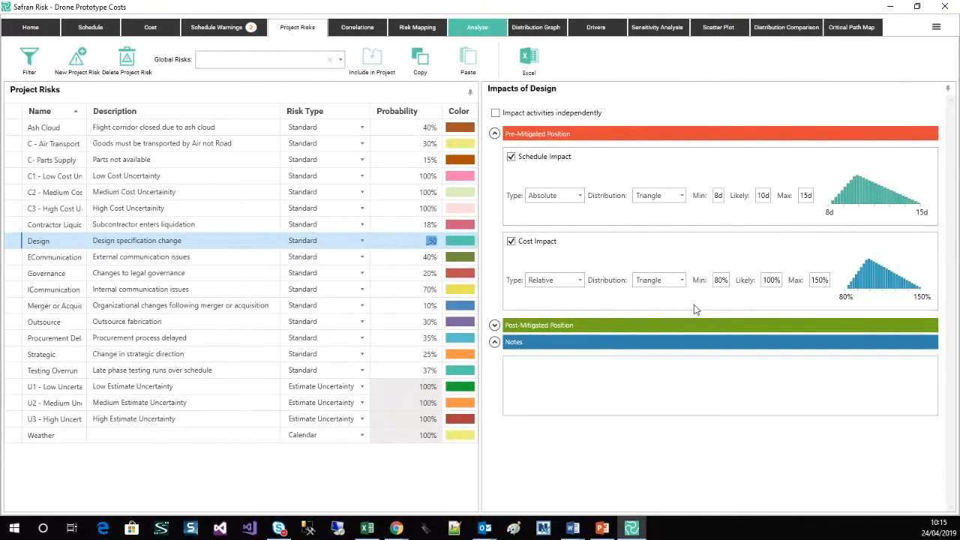
Examine the Design risk's pre-mitigated schedule impact: its type choices, likely and maximum values, and available distributions.
left_click(568, 197)
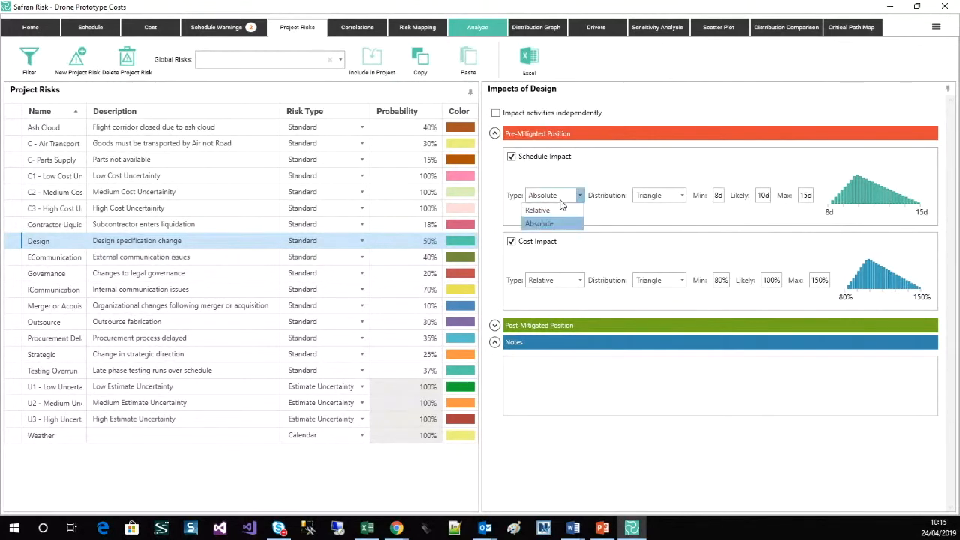
left_click(566, 176)
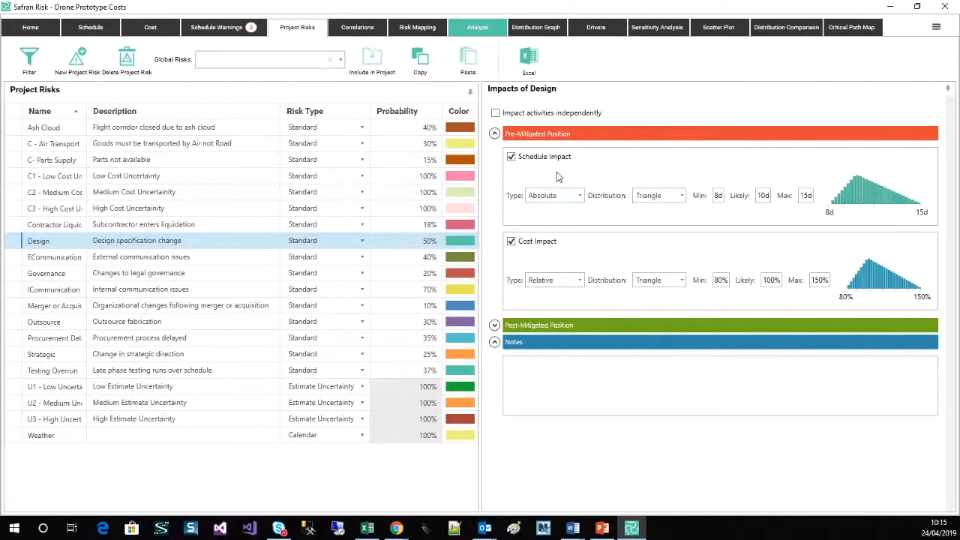
left_click(763, 195)
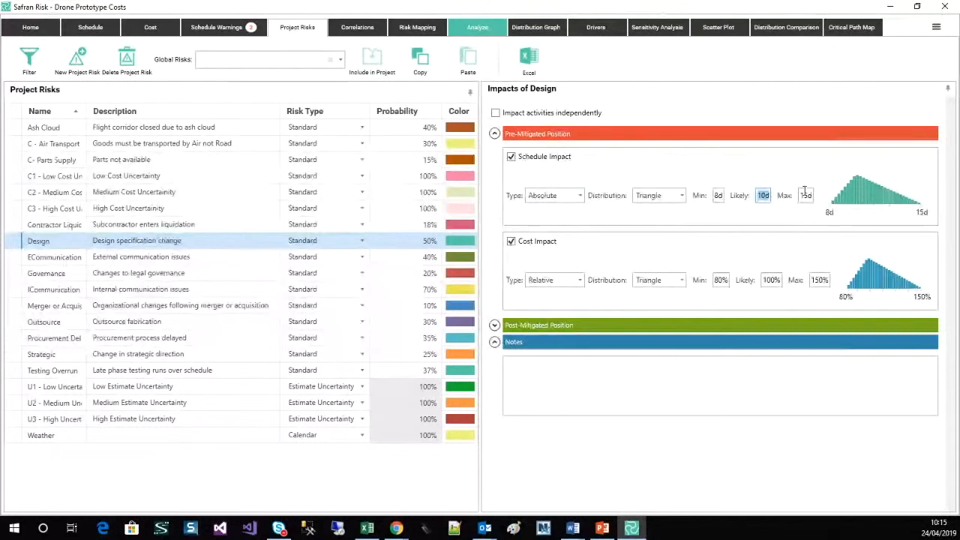
left_click(805, 195)
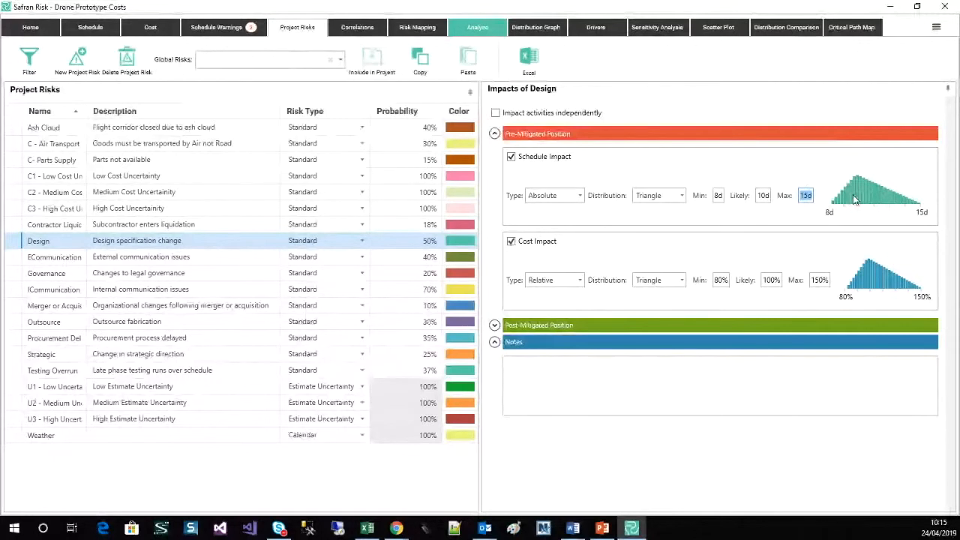
left_click(682, 197)
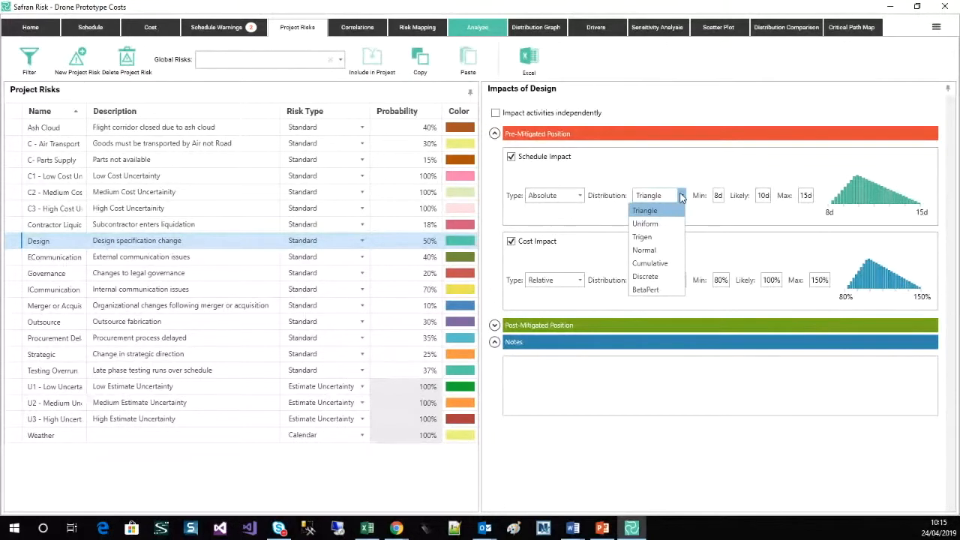
left_click(682, 198)
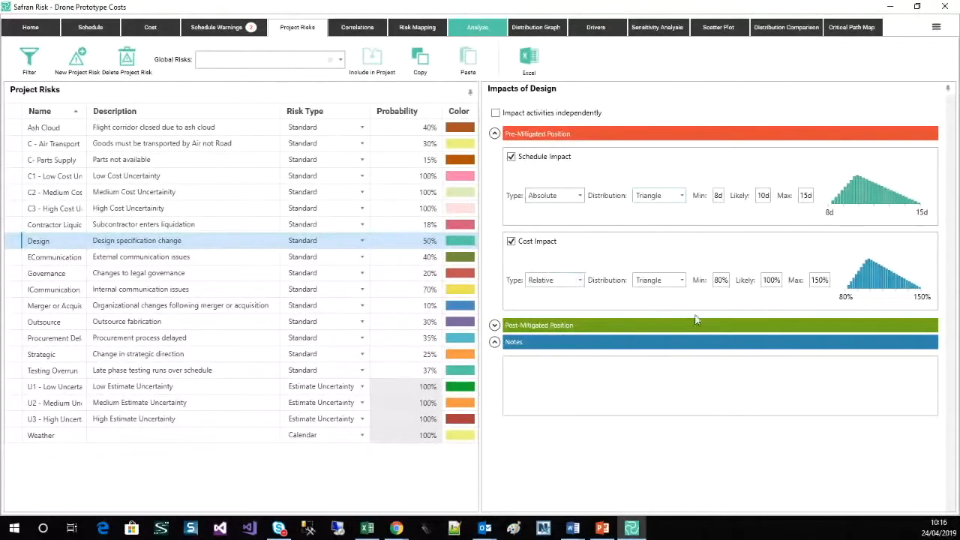
Inspect the minimum, likely and maximum values of the Design risk's pre-mitigated cost impact.
double_click(719, 279)
key("Tab")
key("Tab")
key("alt+Tab")
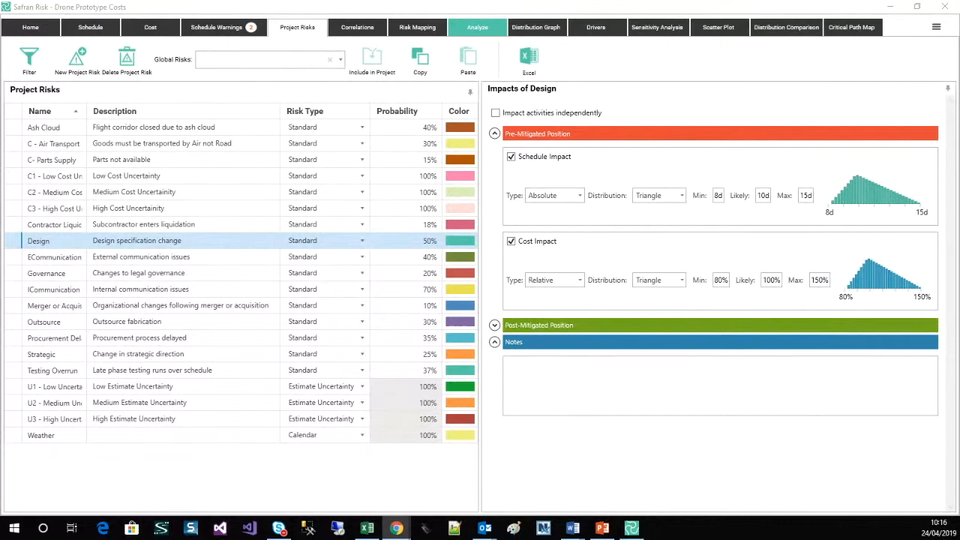
Compare the impacts of the Weather calendar risk and the low, medium and high estimate uncertainties U1, U2 and U3.
left_click(109, 438)
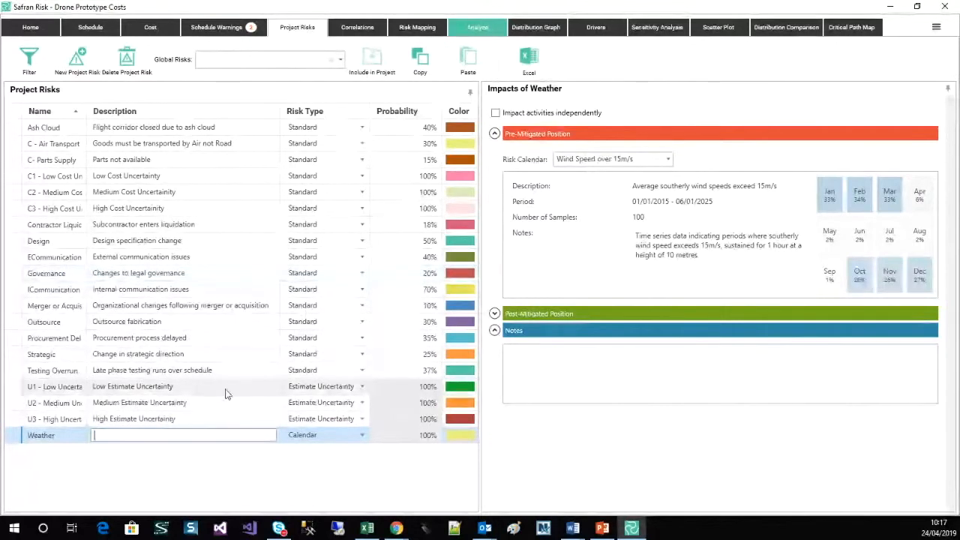
left_click(264, 387)
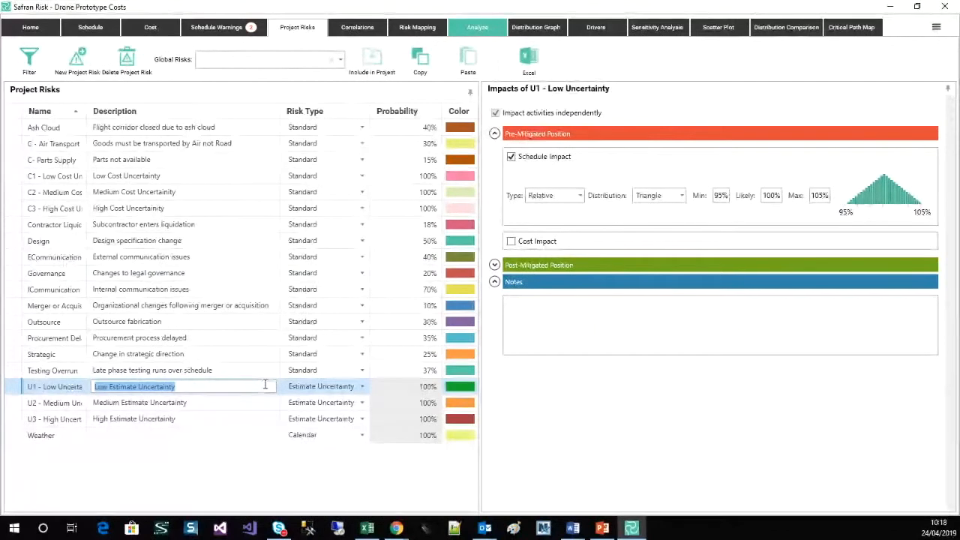
left_click(231, 403)
left_click(231, 426)
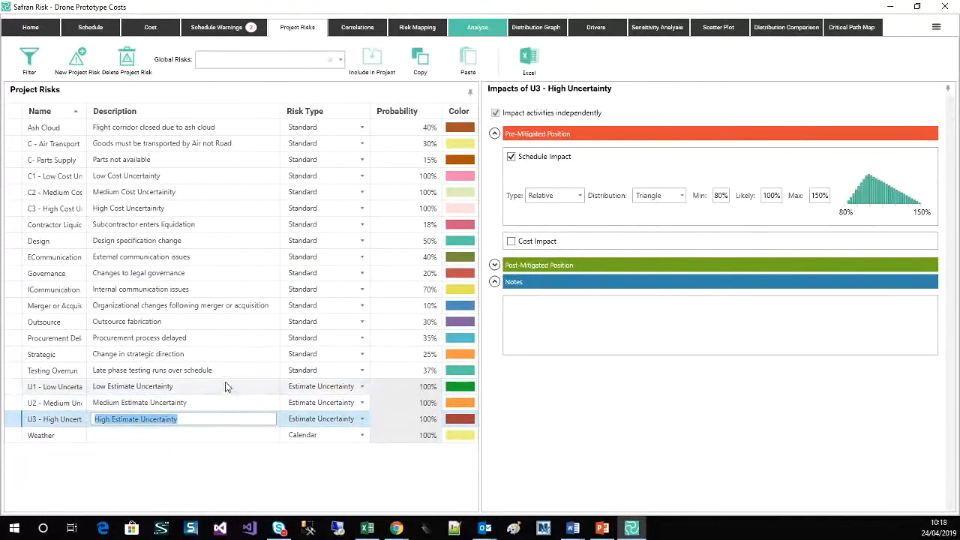
left_click(226, 386)
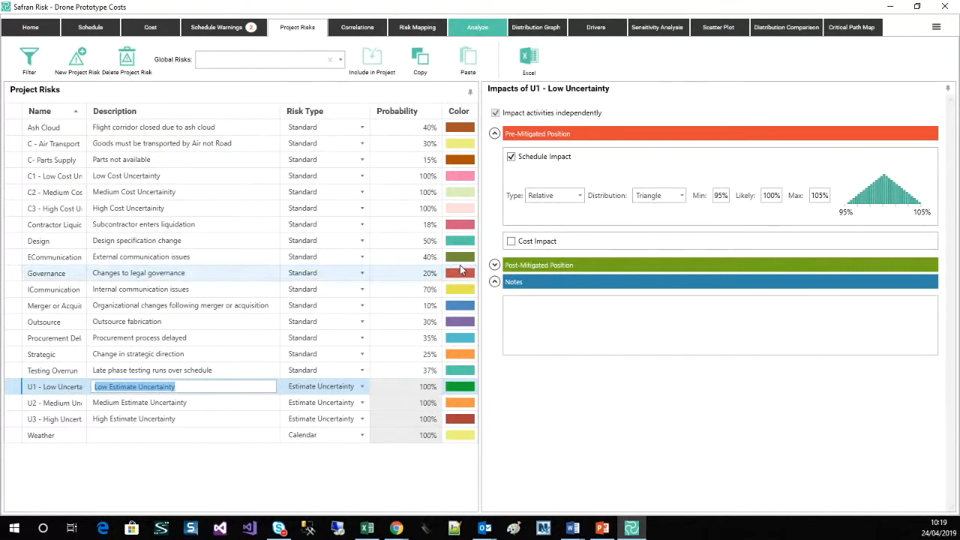
Examine the Design risk's post-mitigated position, including its mitigation action and post-mitigated probability.
left_click(450, 241)
scroll(503, 358, "down", 1)
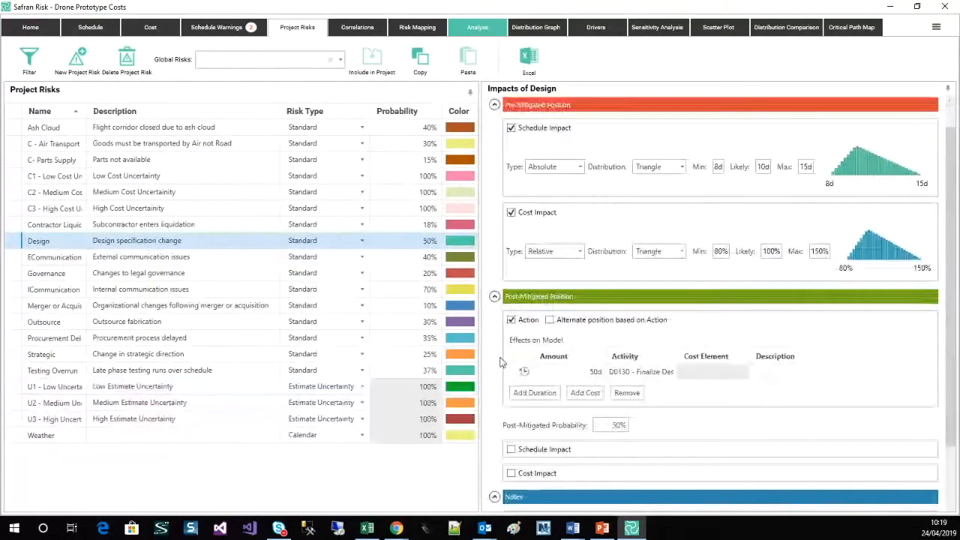
left_click(613, 425)
left_click_drag(615, 425, 636, 428)
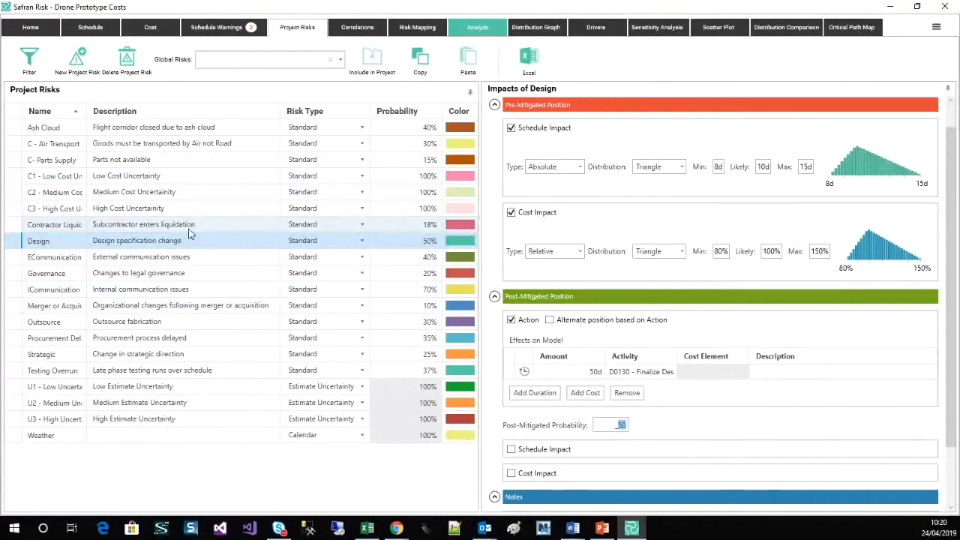
Expand UAV Prototype down to its individual activities in the risk mapping and display the risks assigned to Design GPS system.
left_click(410, 28)
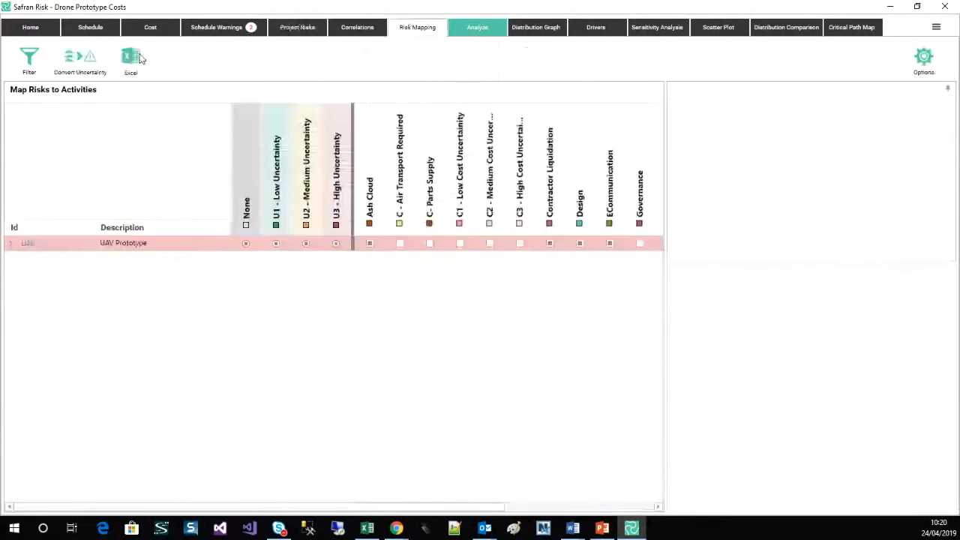
right_click(9, 245)
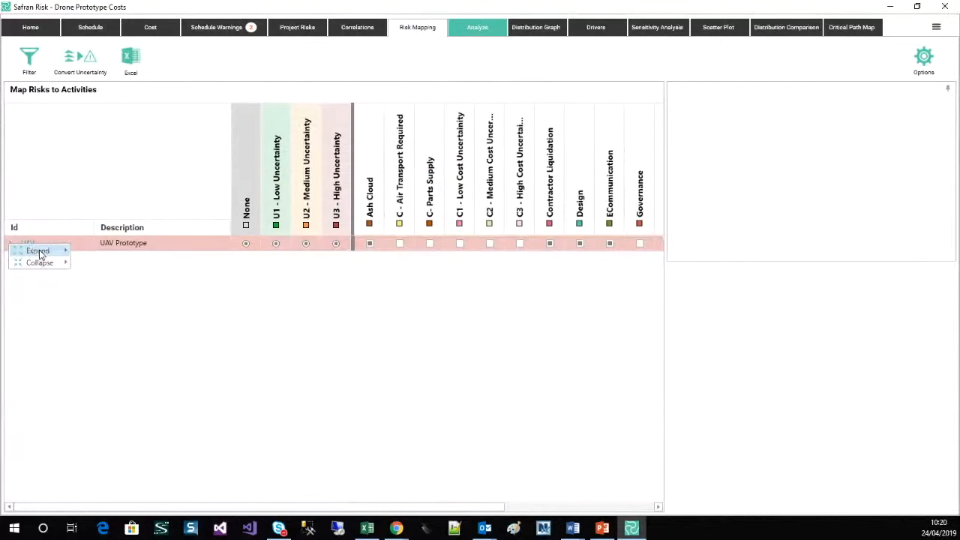
left_click(89, 252)
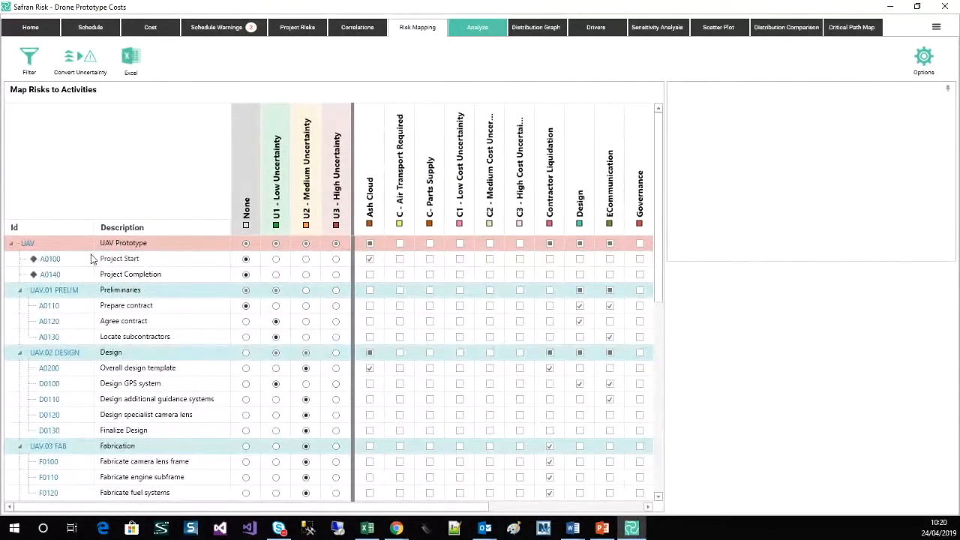
left_click(131, 386)
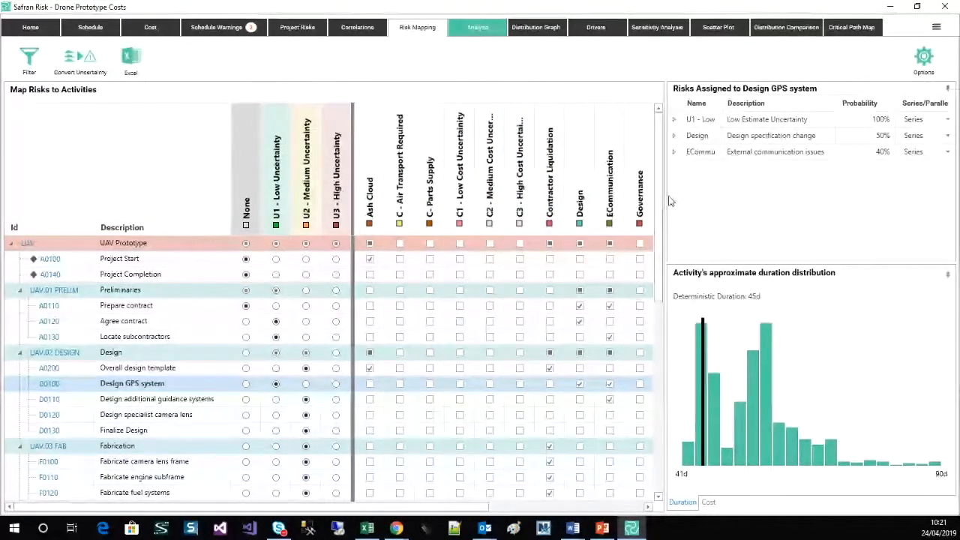
Widen the risk mapping grid and assign the Design risk to all activities under Preliminaries.
left_click_drag(666, 198, 736, 197)
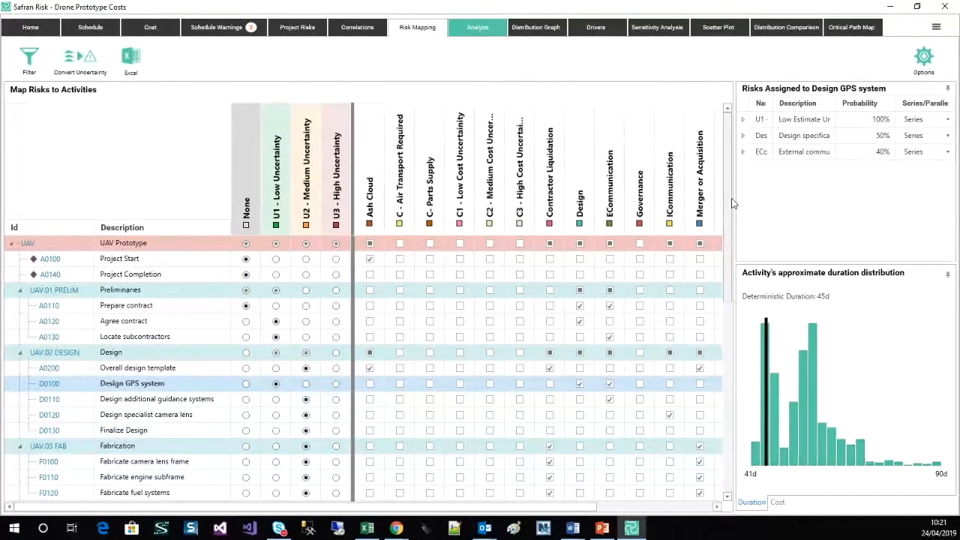
left_click(580, 291)
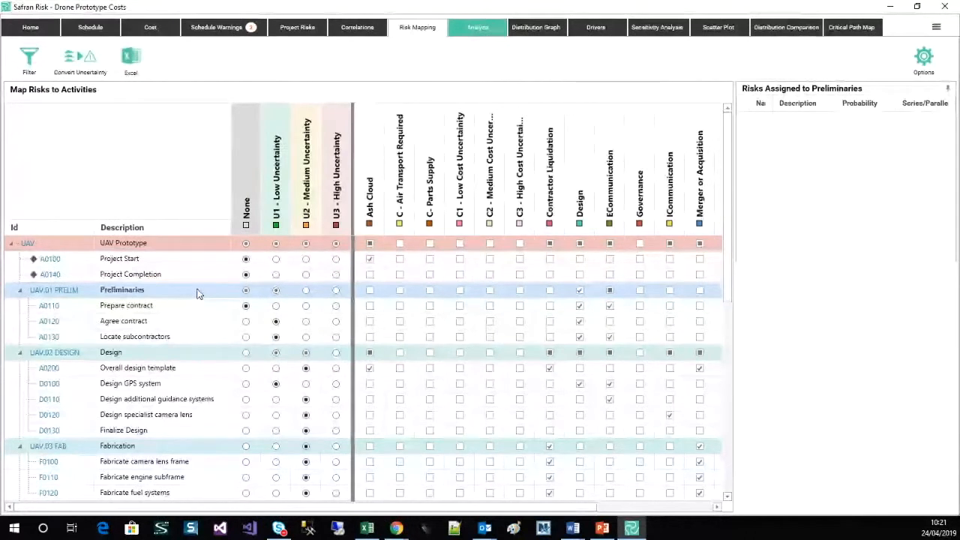
Remove the Design risk from Agree contract and Prepare contract, and replace ECommunication with Governance on Prepare contract.
left_click(582, 324)
left_click(580, 305)
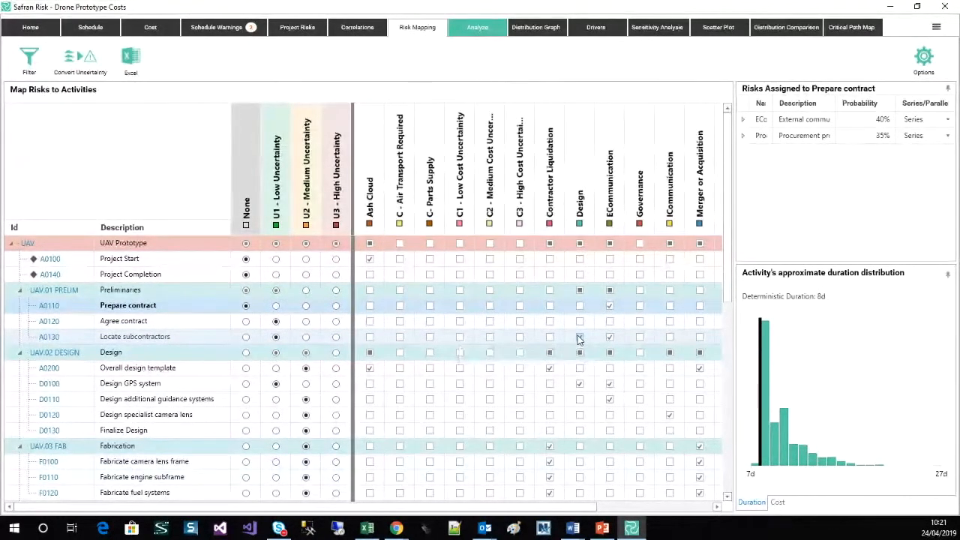
left_click(580, 338)
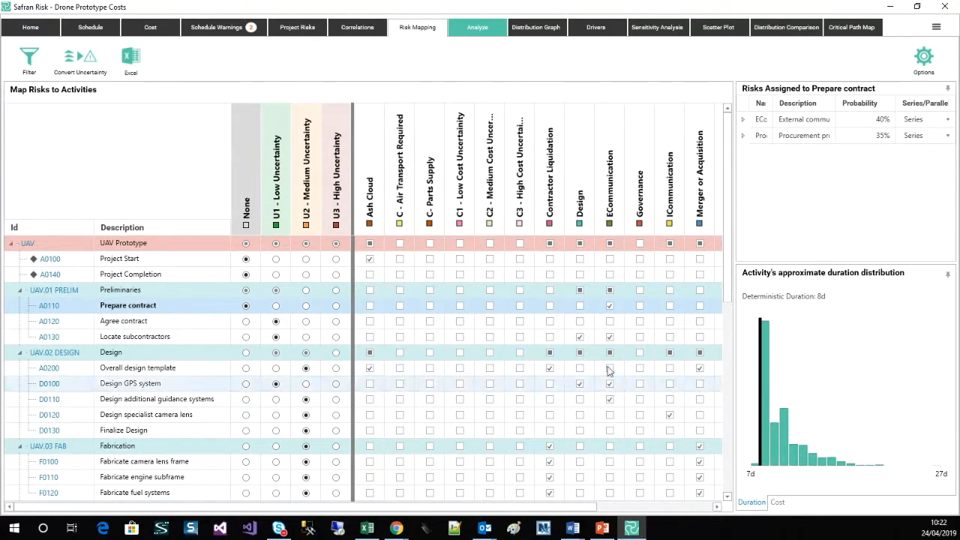
left_click(610, 306)
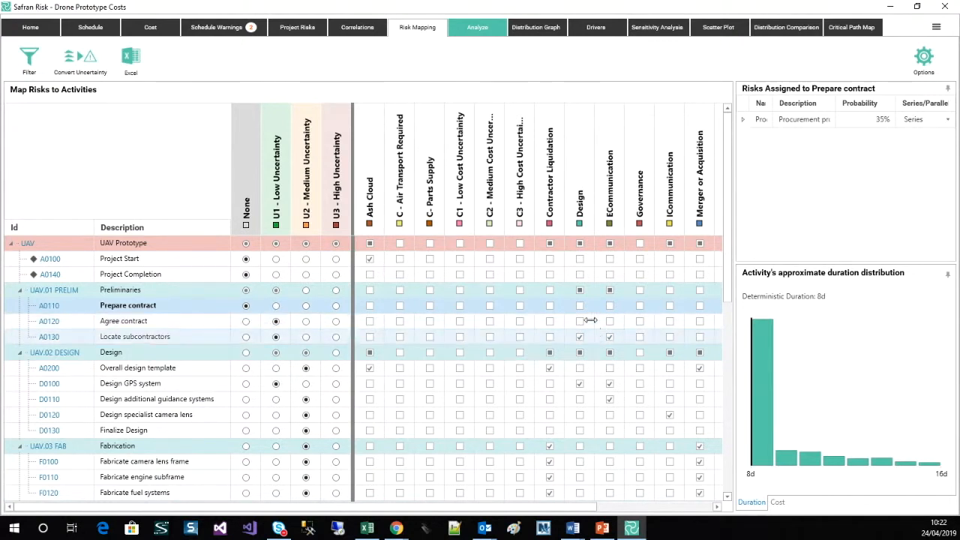
left_click(641, 307)
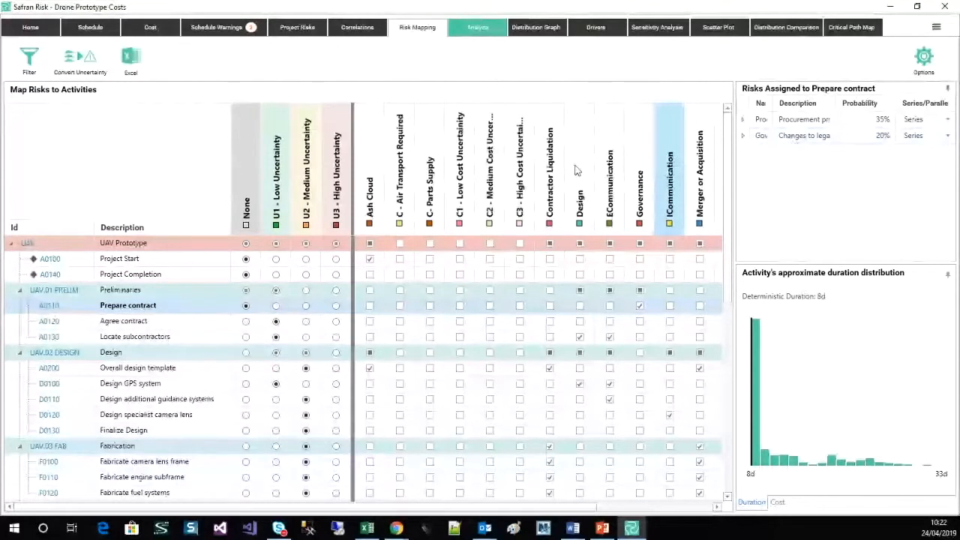
Try the Design, Contractor Liquidation and ECommunication risks on Prepare contract, and remove all three assignments again.
left_click(580, 307)
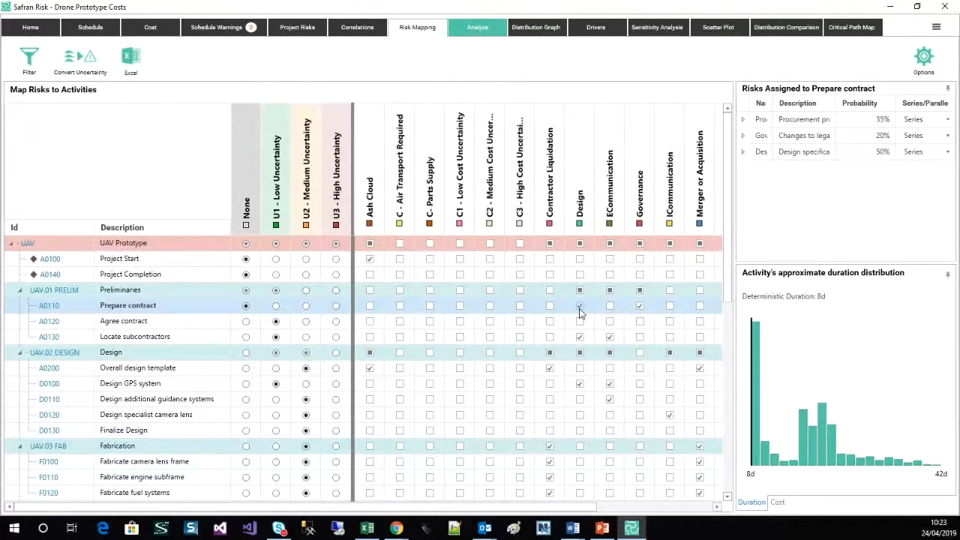
left_click(550, 306)
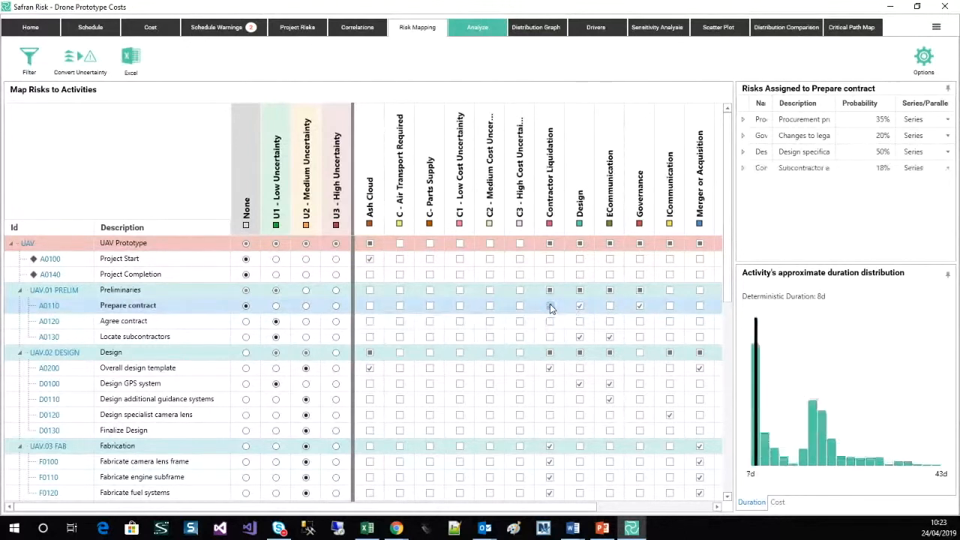
left_click(610, 306)
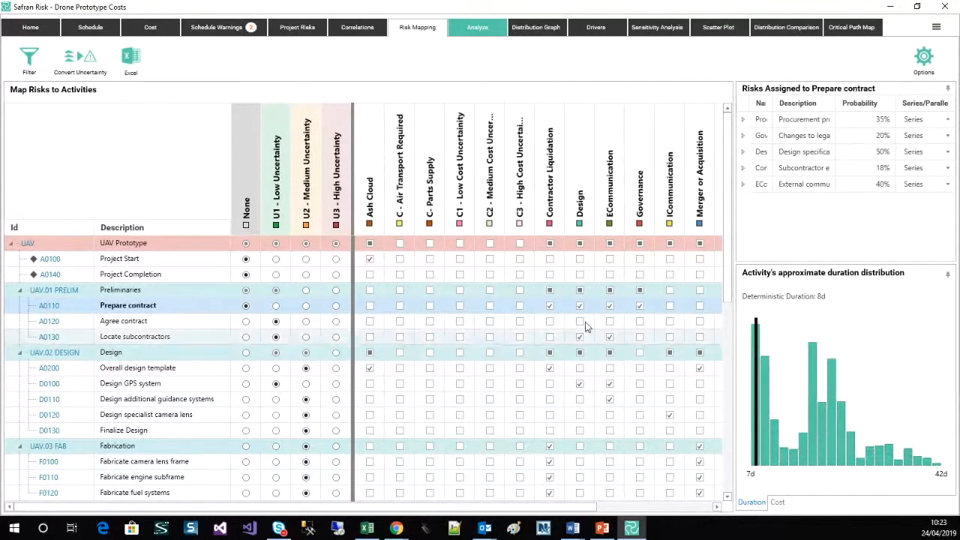
left_click(550, 307)
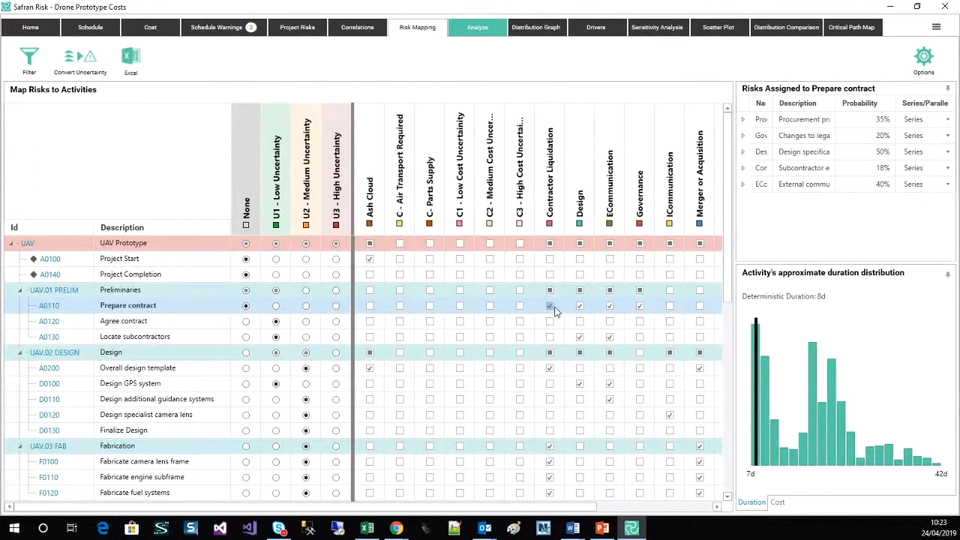
left_click(609, 307)
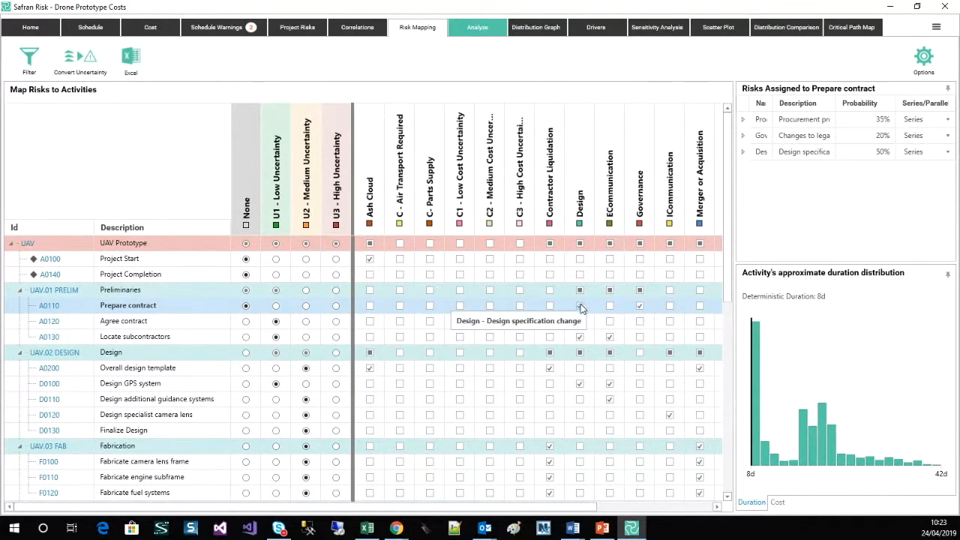
left_click(581, 307)
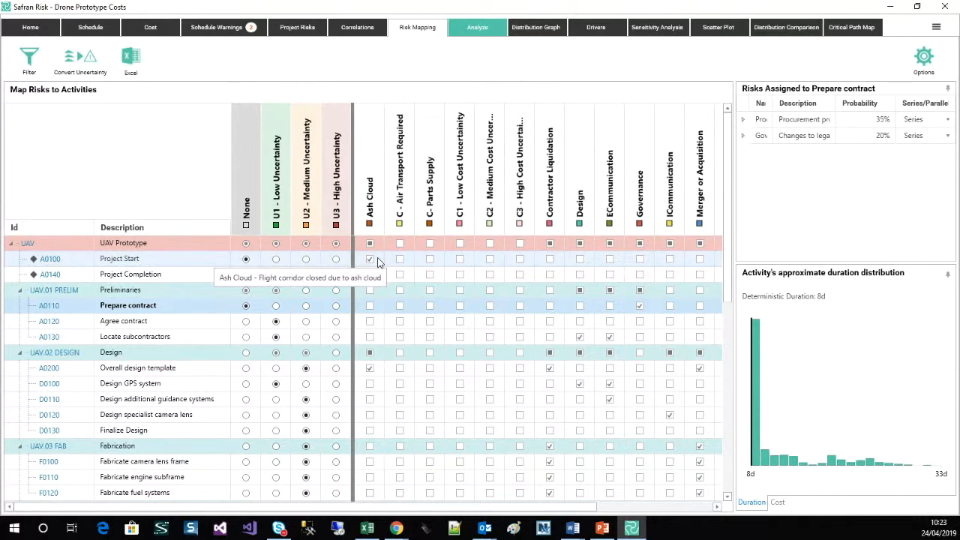
In the analysis setup, try excluding C- Parts Supply and switching every risk to post-mitigation, and restore both settings.
left_click(478, 30)
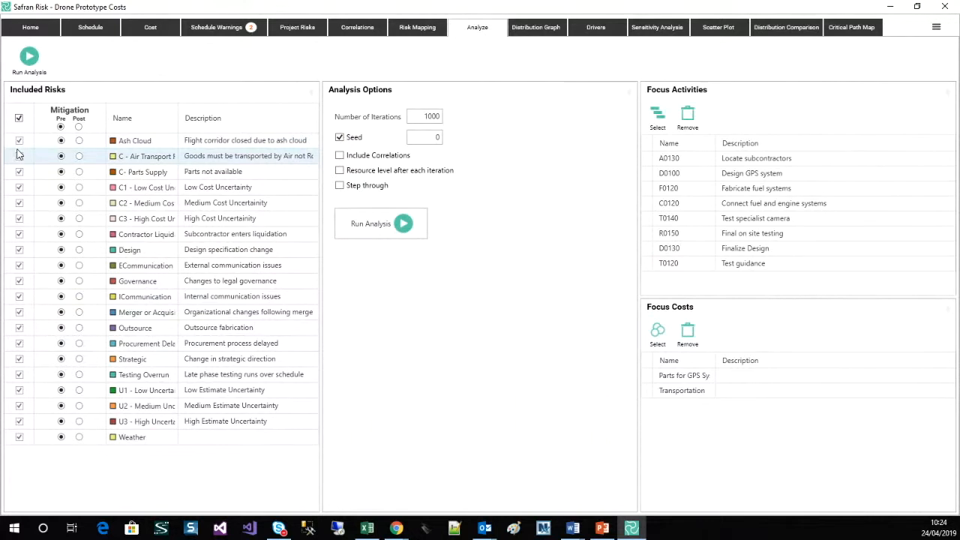
left_click(19, 174)
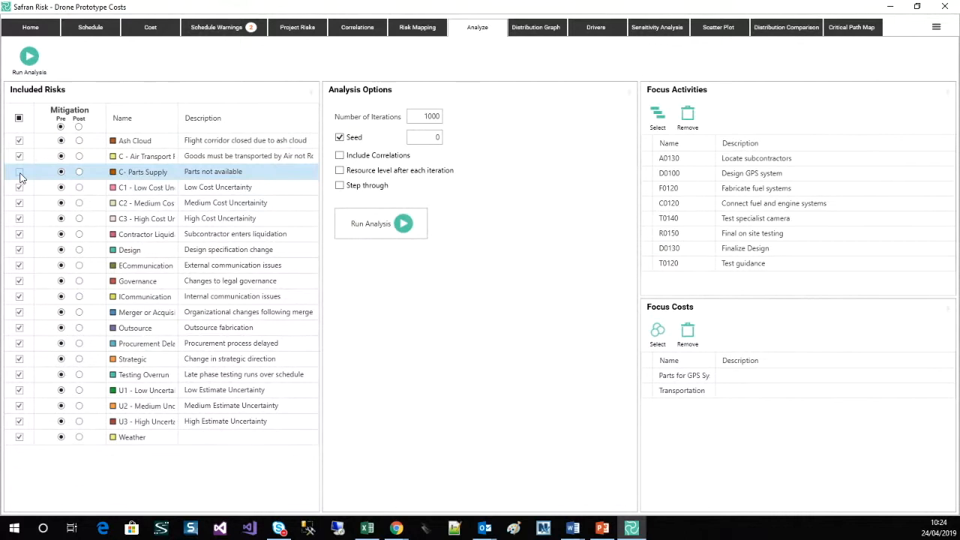
left_click(20, 173)
left_click(79, 127)
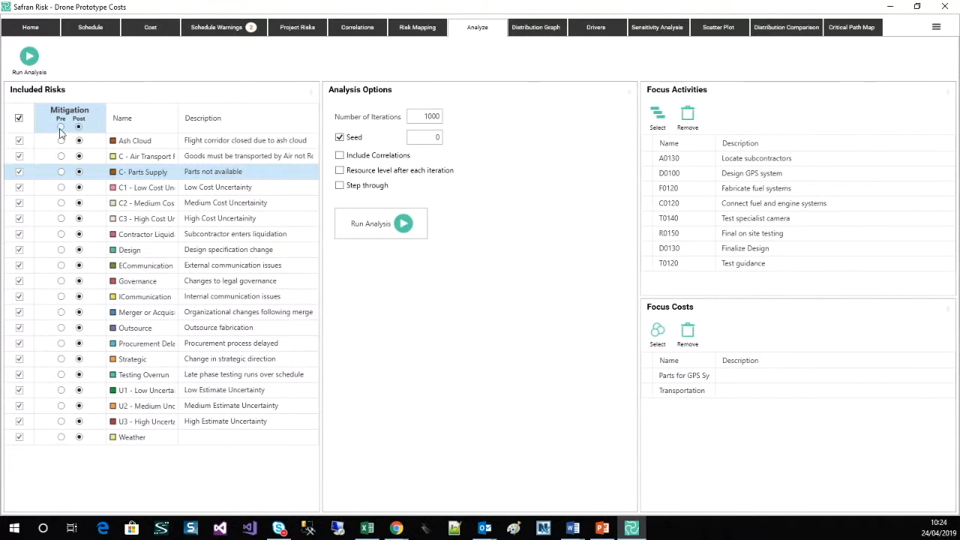
left_click(61, 127)
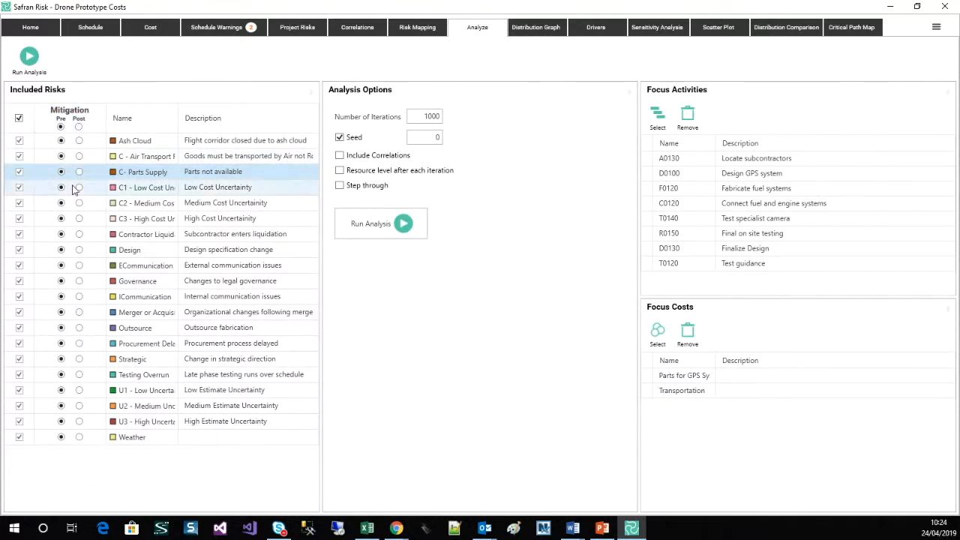
Try post-mitigation on only the Design, ECommunication and ICommunication risks, and set them back to pre-mitigation.
left_click(79, 250)
left_click(79, 265)
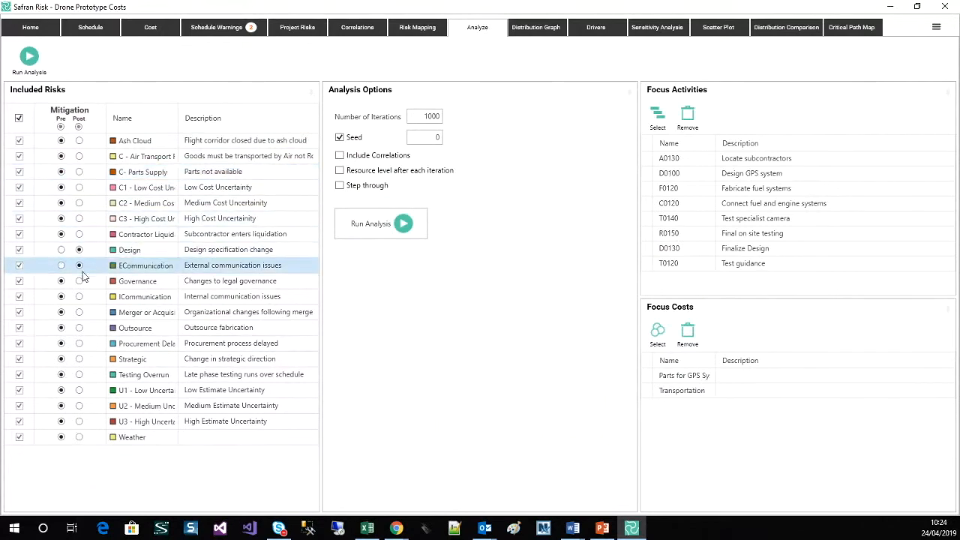
left_click(80, 297)
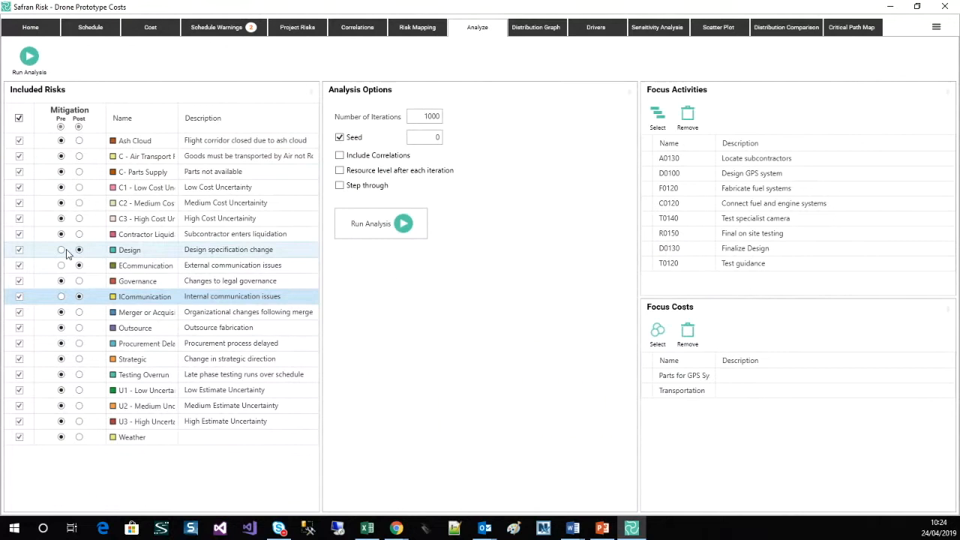
left_click(61, 250)
left_click(61, 265)
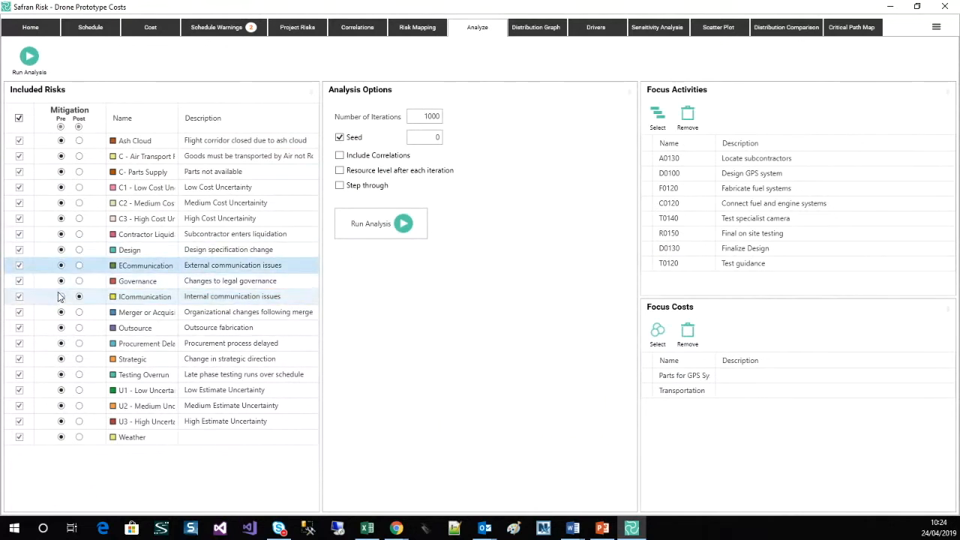
left_click(61, 298)
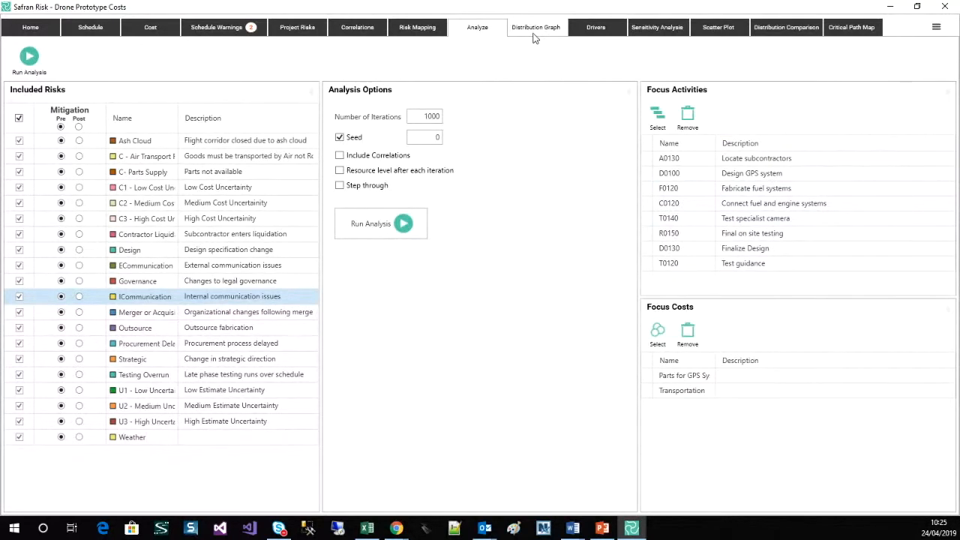
Run the risk analysis, expand all activities beside the distribution graph and widen the statistics area.
left_click(393, 226)
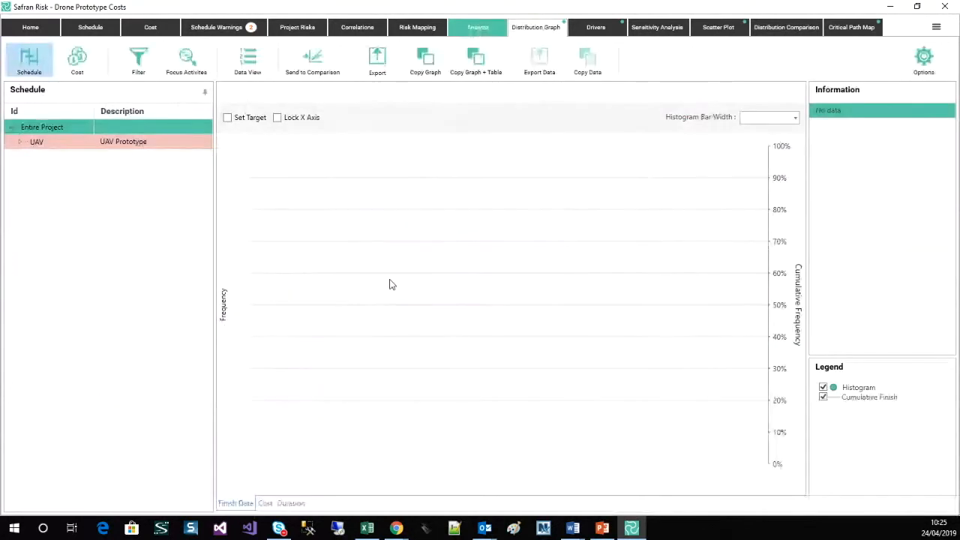
right_click(21, 145)
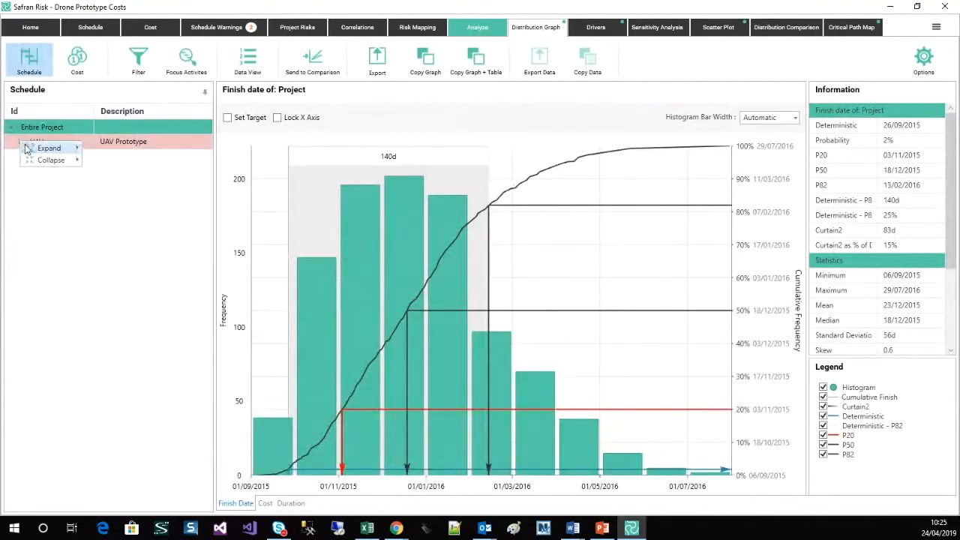
mouse_move(53, 148)
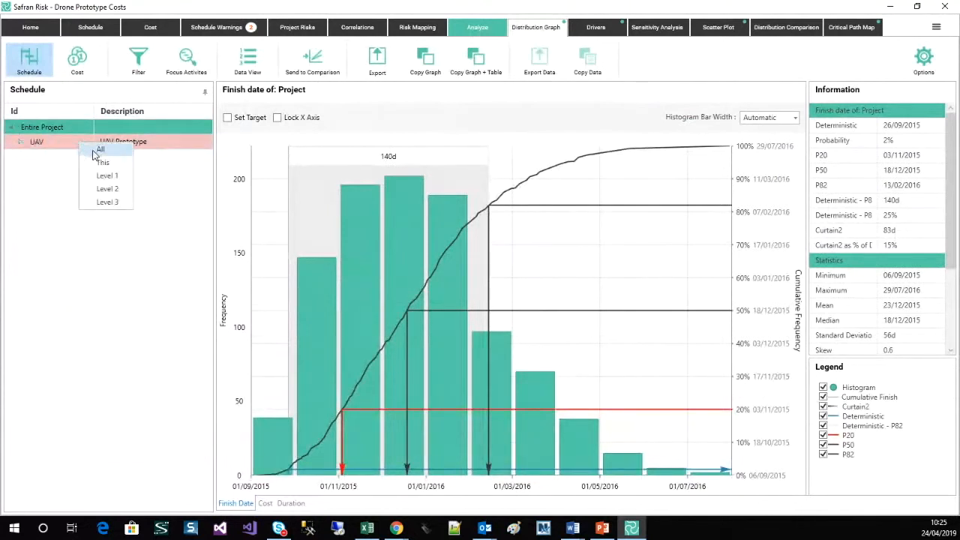
left_click(98, 150)
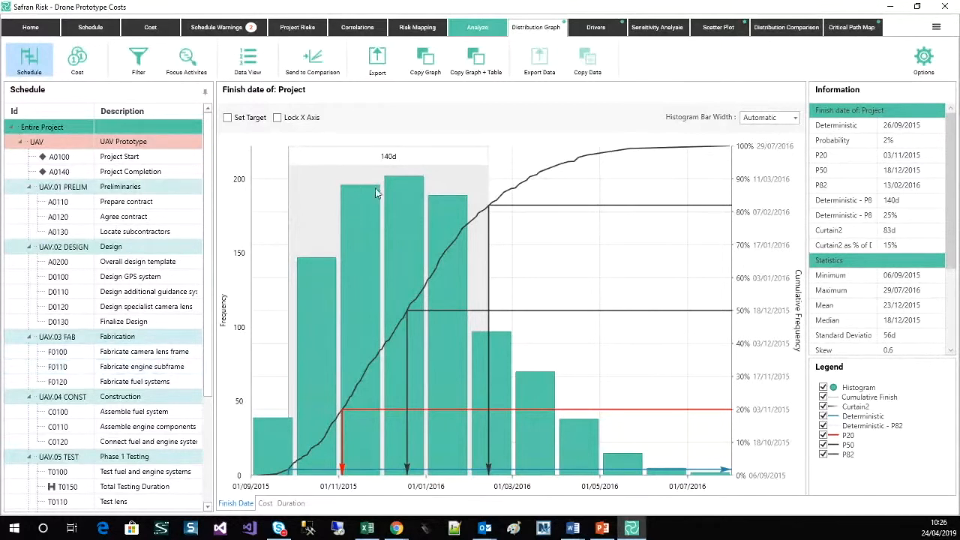
left_click_drag(808, 154, 784, 153)
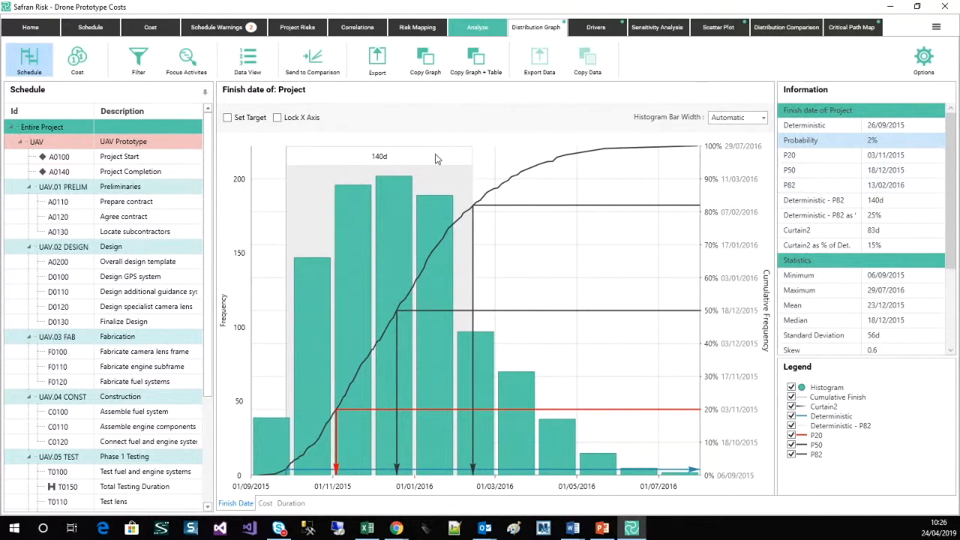
mouse_move(438, 159)
Examine the finish date distributions of Design GPS system, Design additional guidance systems and Design specialist camera lens.
left_click(113, 279)
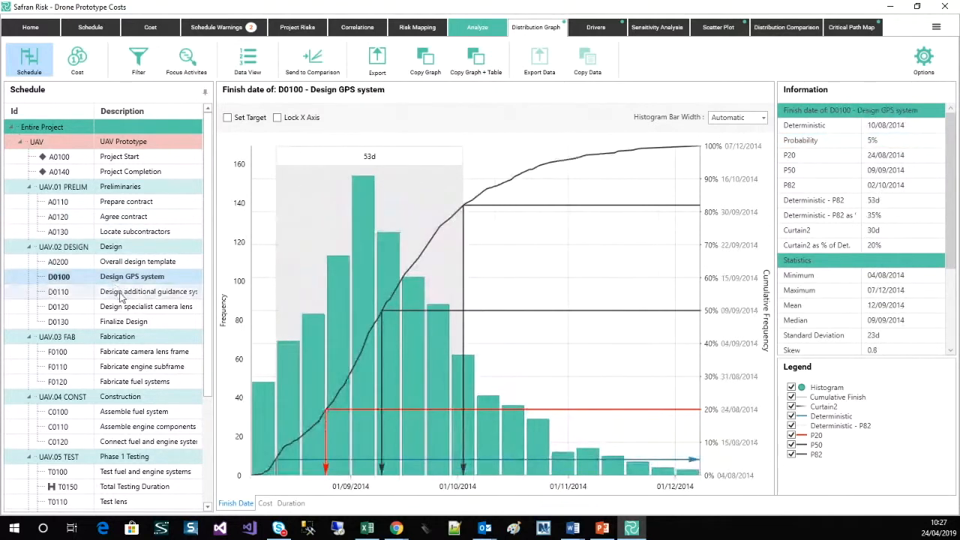
left_click(120, 295)
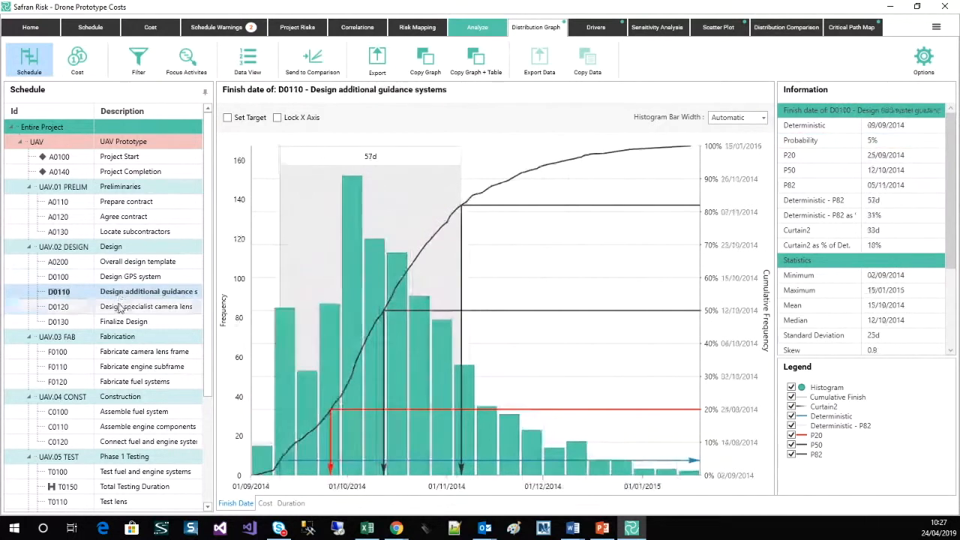
left_click(120, 309)
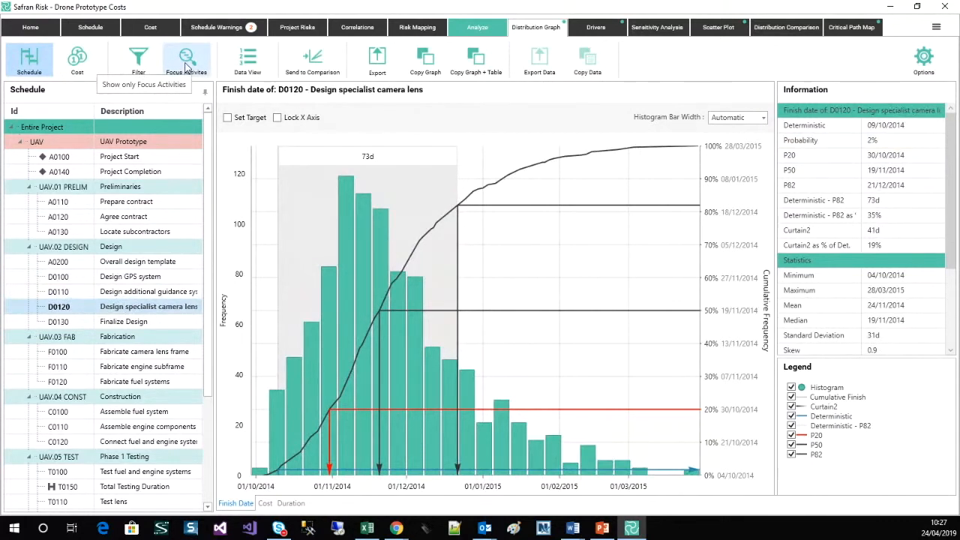
Examine Locate subcontractors' finish date distribution with only focus activities listed, and return to the full list with the entire project.
left_click(187, 66)
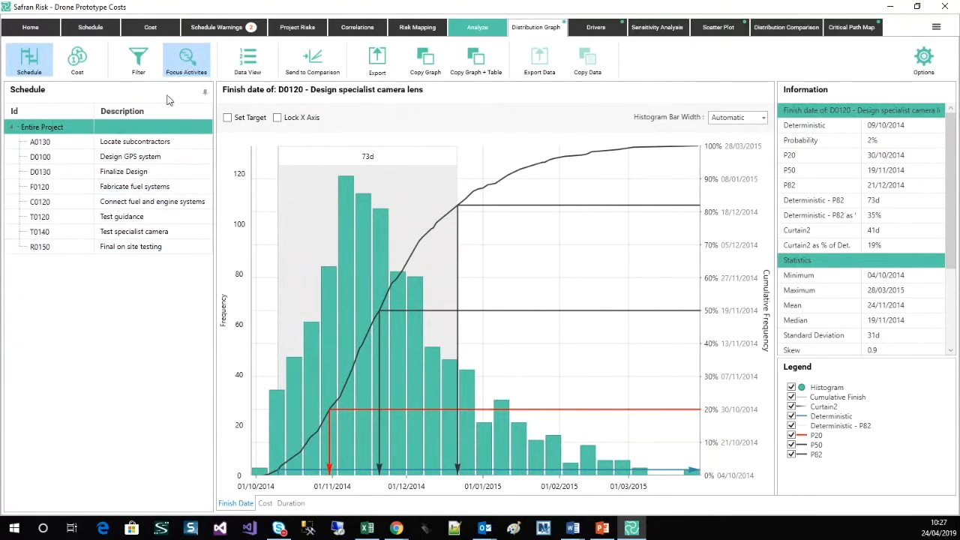
left_click(156, 144)
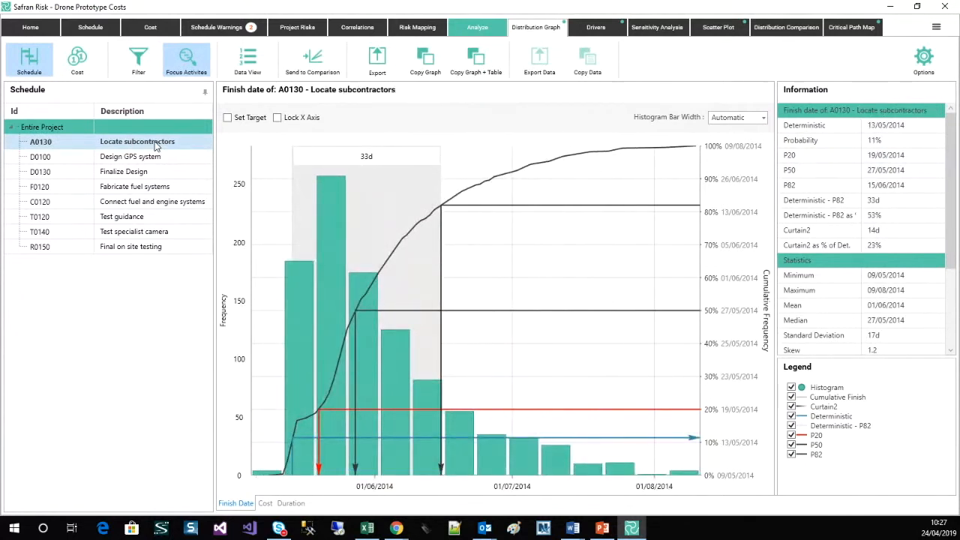
left_click(904, 144)
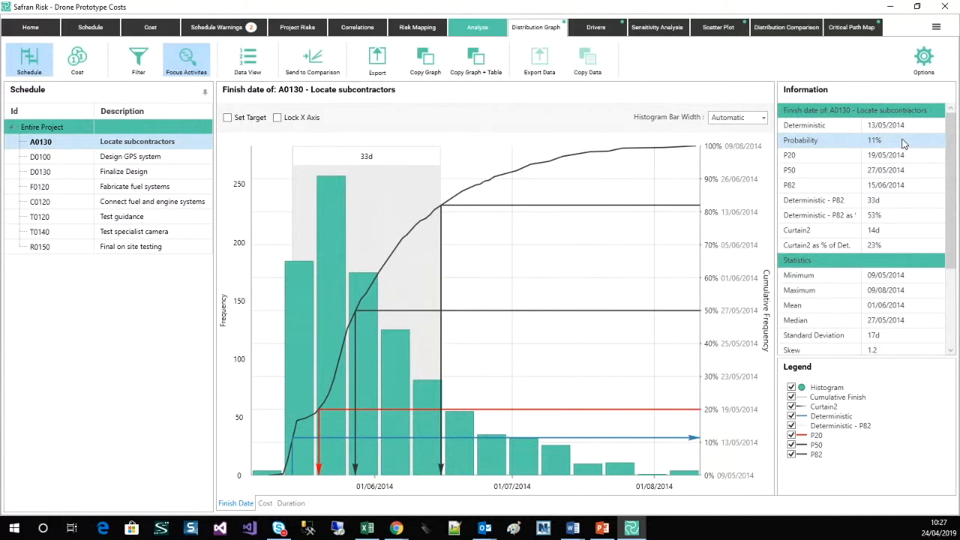
mouse_move(370, 156)
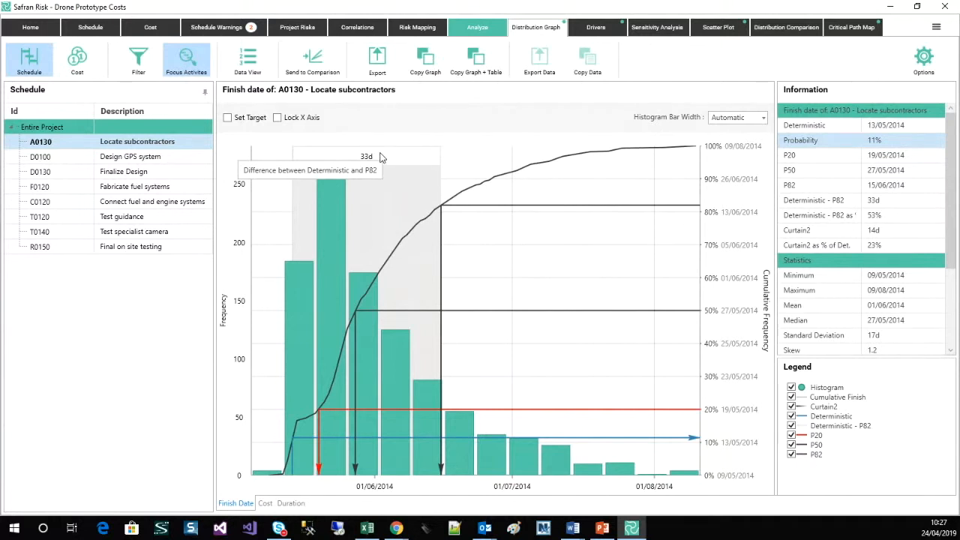
left_click(189, 63)
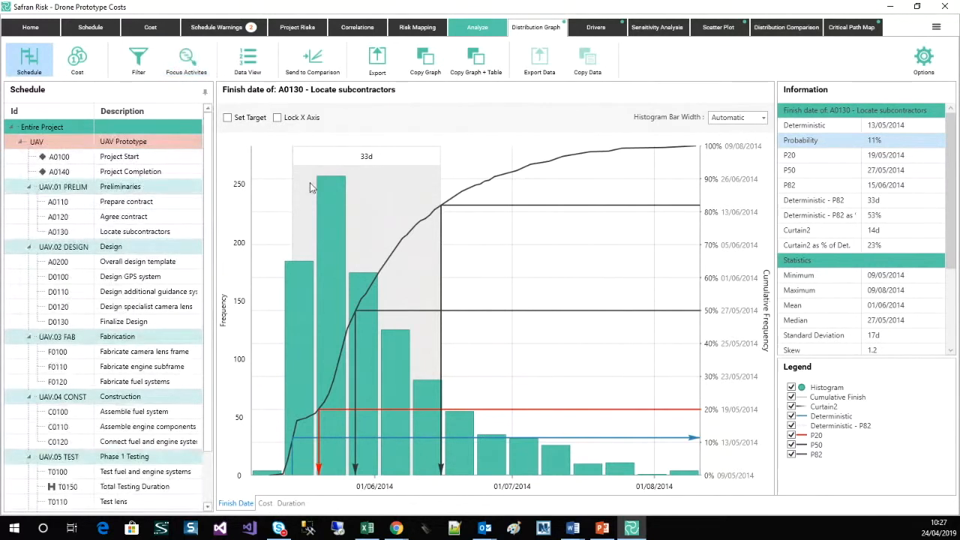
left_click(53, 127)
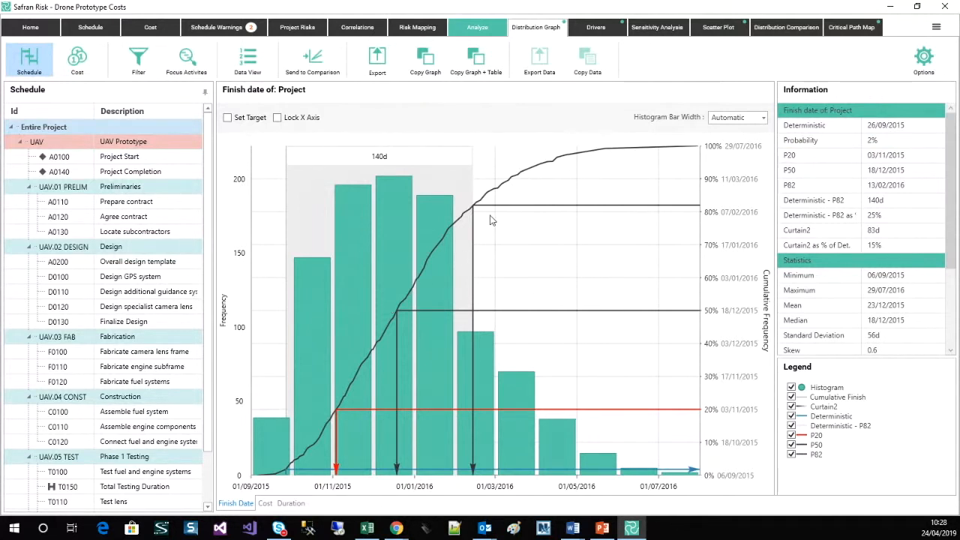
Display the risks and activities driving the project's finish date with all activities expanded, and inspect Testing Overrun's correlation.
left_click(595, 28)
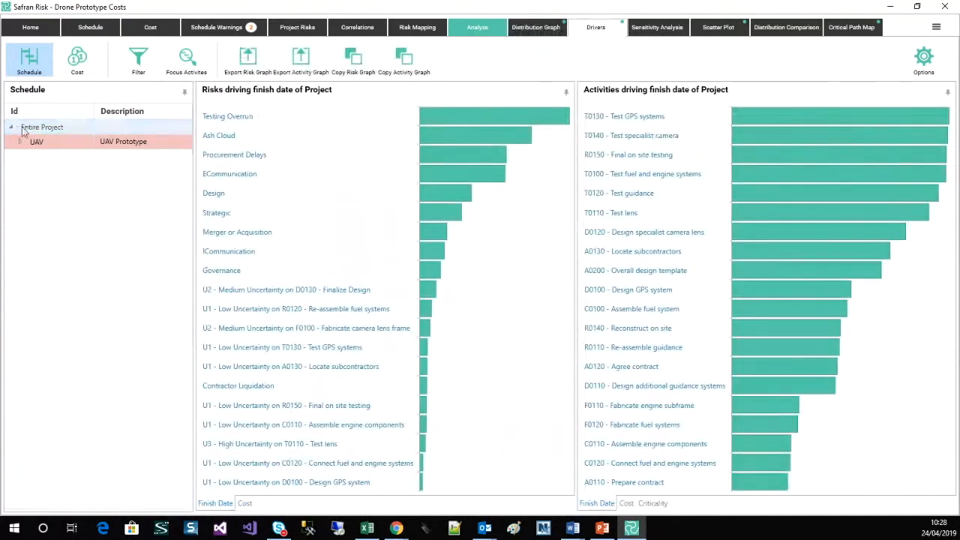
right_click(23, 129)
mouse_move(57, 136)
left_click(97, 136)
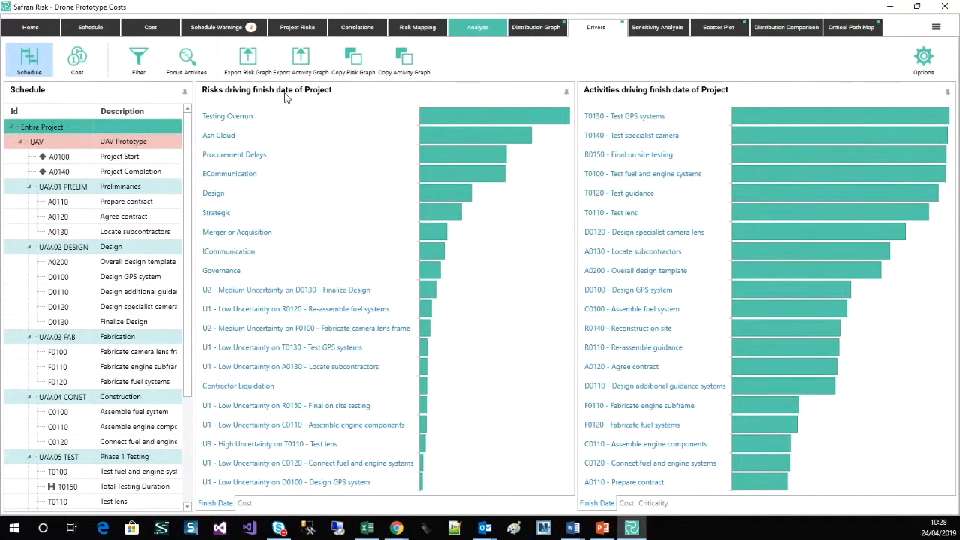
mouse_move(434, 117)
left_click(448, 115)
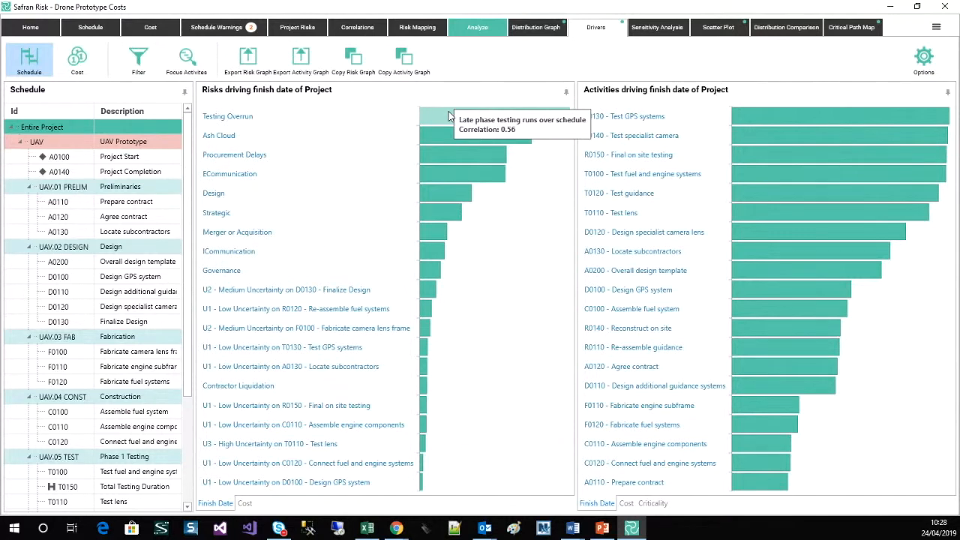
Inspect the correlations of the top risks and activities driving the project's finish date, from Ash Cloud through Test guidance.
mouse_move(446, 134)
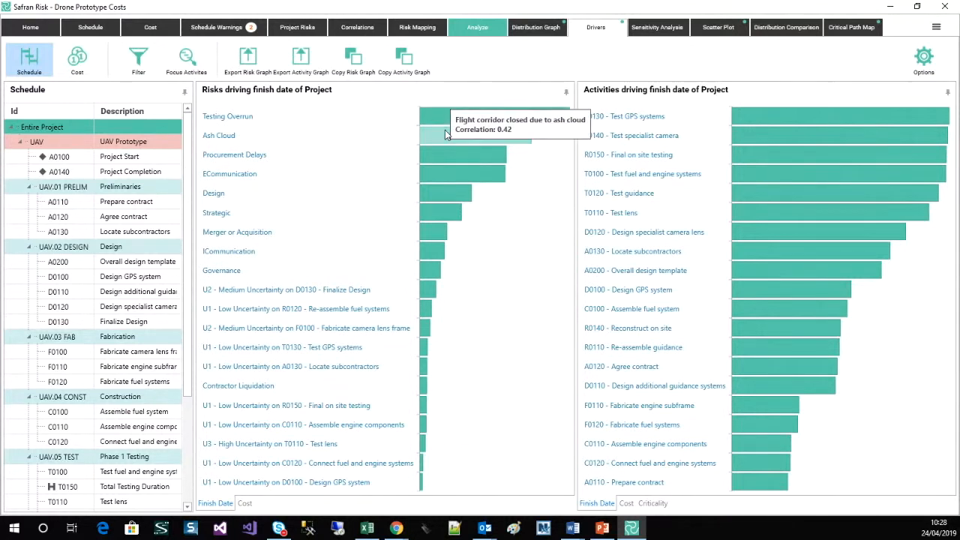
mouse_move(445, 155)
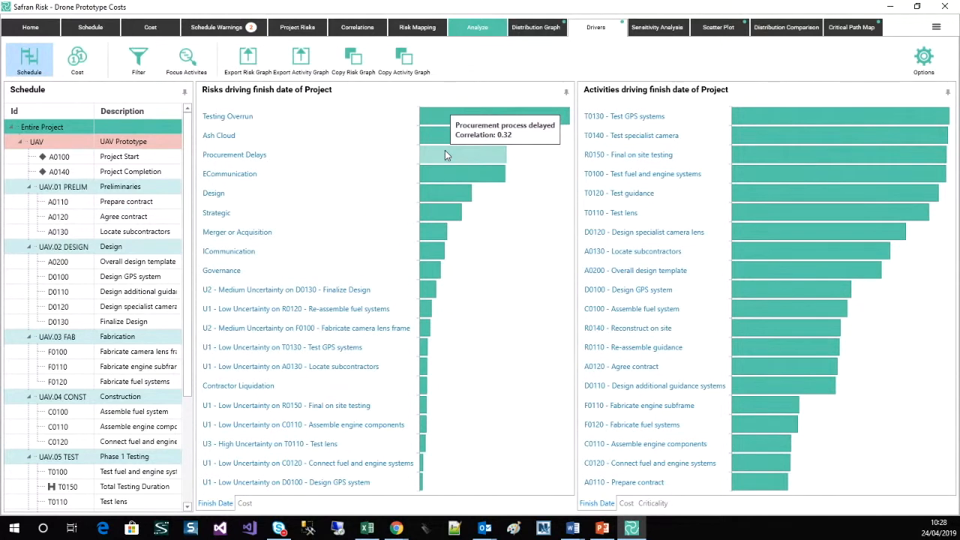
mouse_move(450, 178)
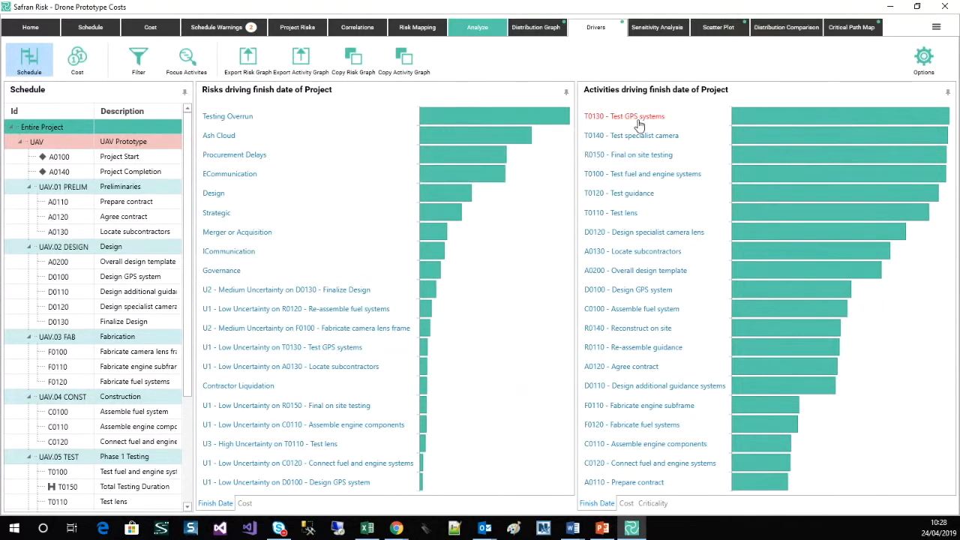
mouse_move(520, 119)
mouse_move(738, 136)
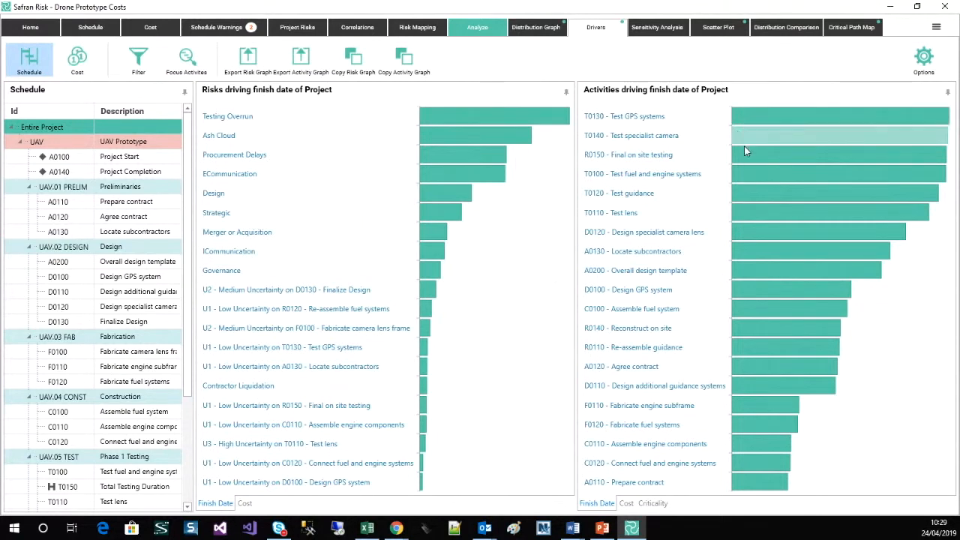
mouse_move(749, 173)
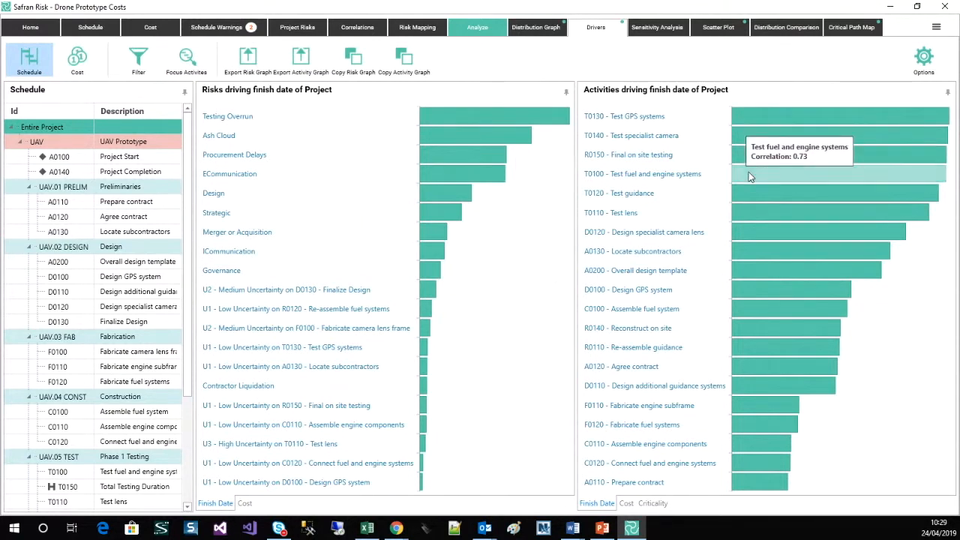
mouse_move(747, 194)
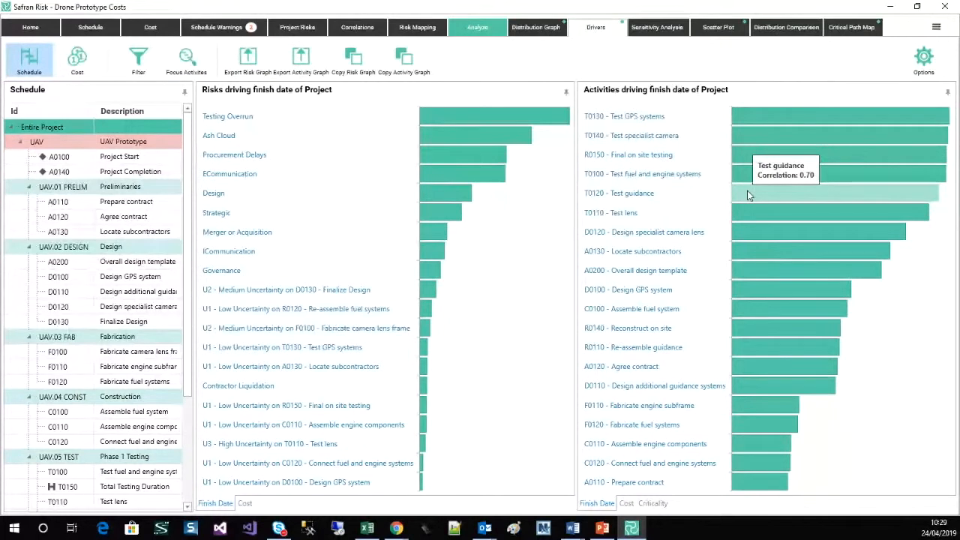
Examine Locate subcontractors' finish date drivers with only focus activities listed, and return to the full list with the entire project.
left_click(186, 61)
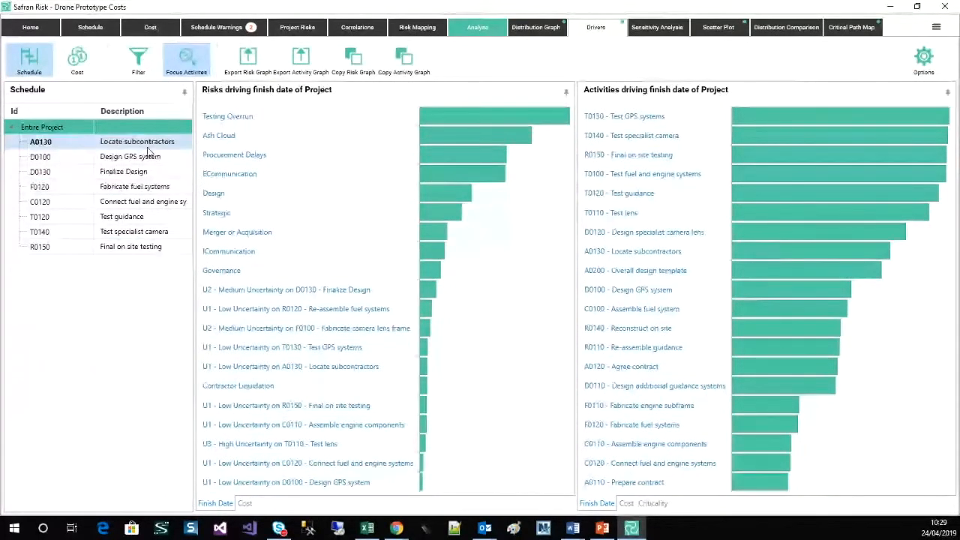
mouse_move(693, 172)
mouse_move(477, 144)
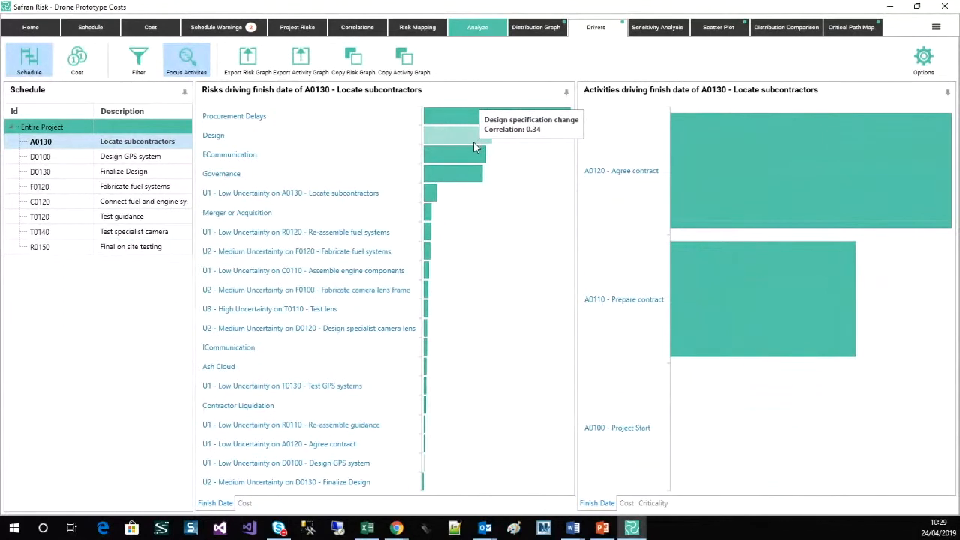
left_click(180, 67)
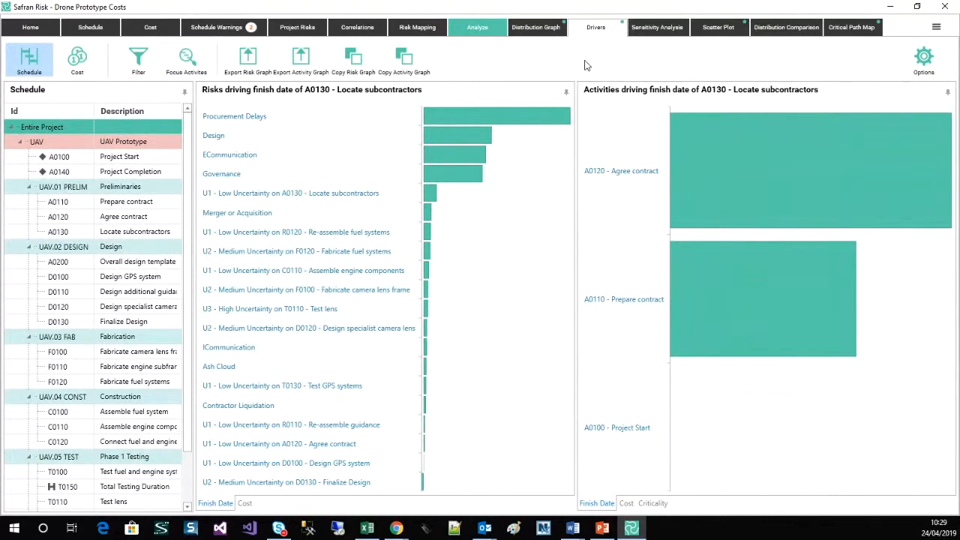
left_click(66, 129)
left_click(66, 131)
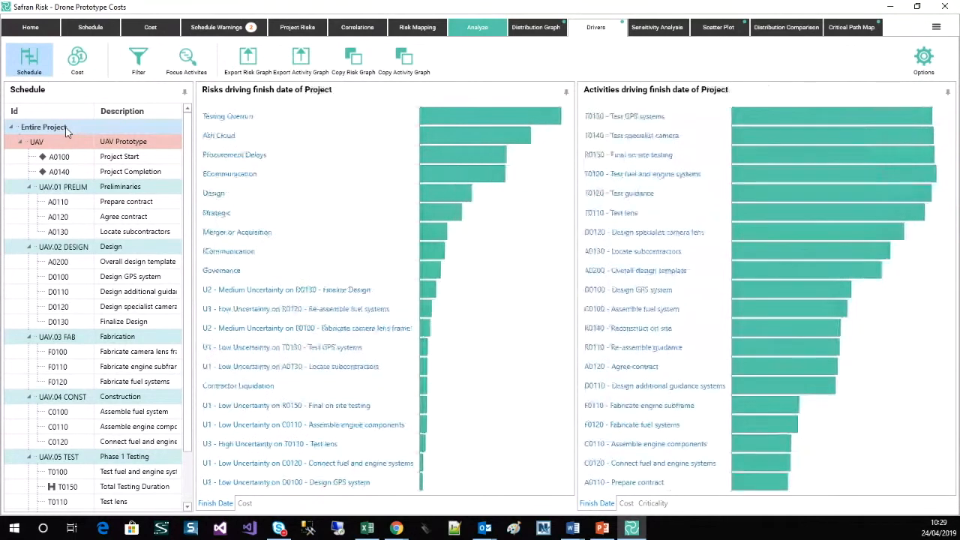
mouse_move(510, 119)
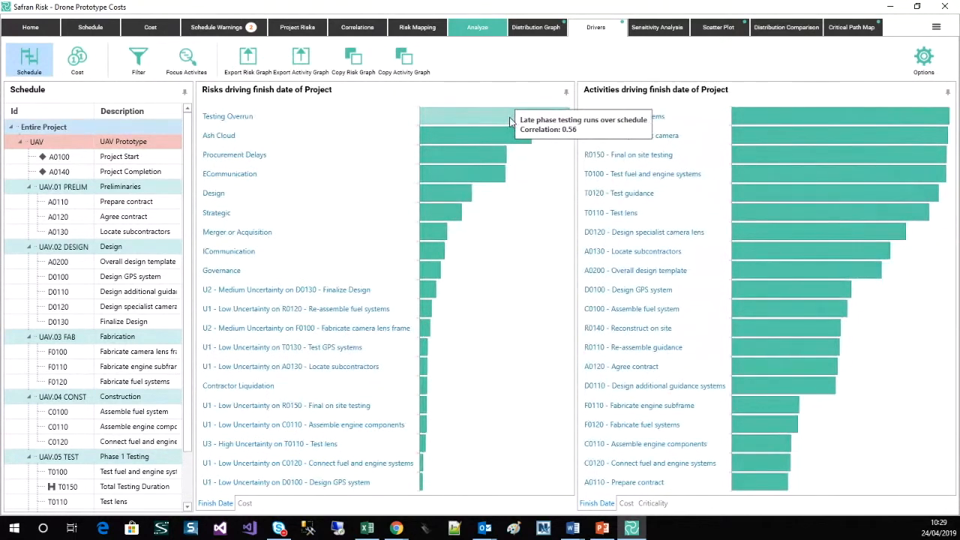
Calculate the risk impacts for the sensitivity analysis and inspect the tornado bars for the project's finish date.
left_click(659, 29)
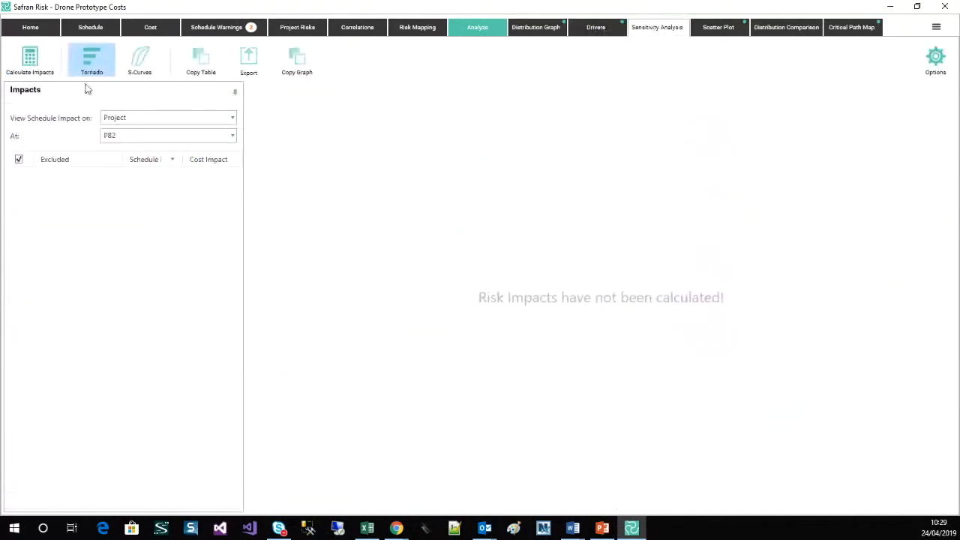
left_click(33, 64)
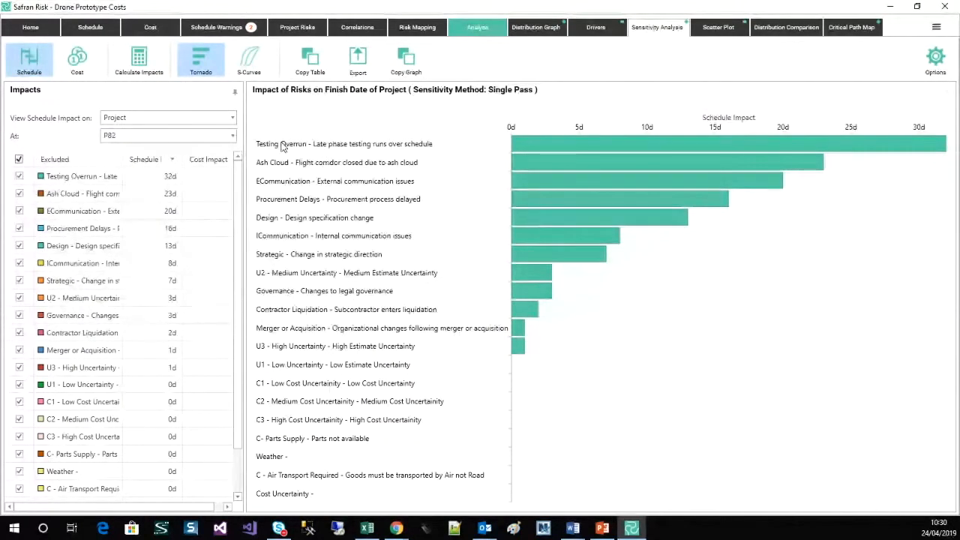
mouse_move(525, 151)
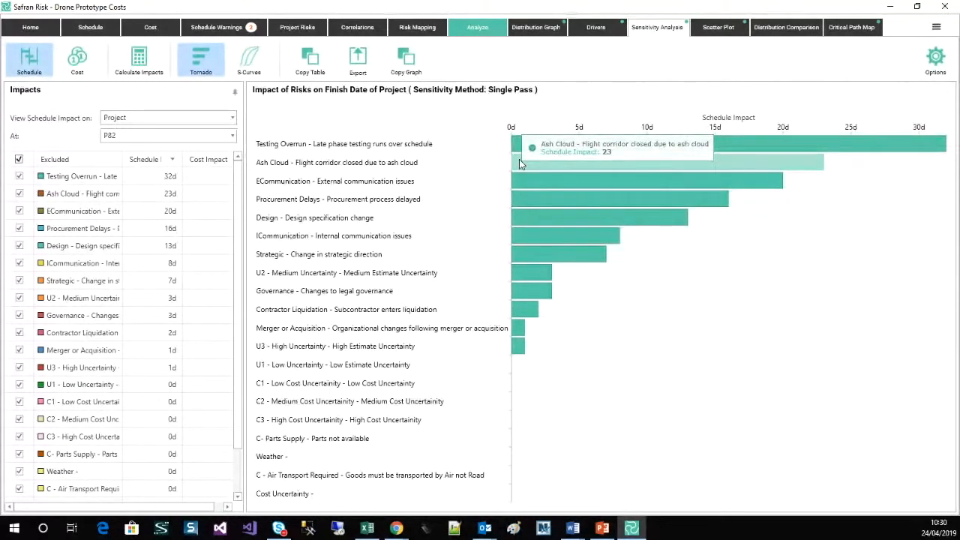
mouse_move(527, 183)
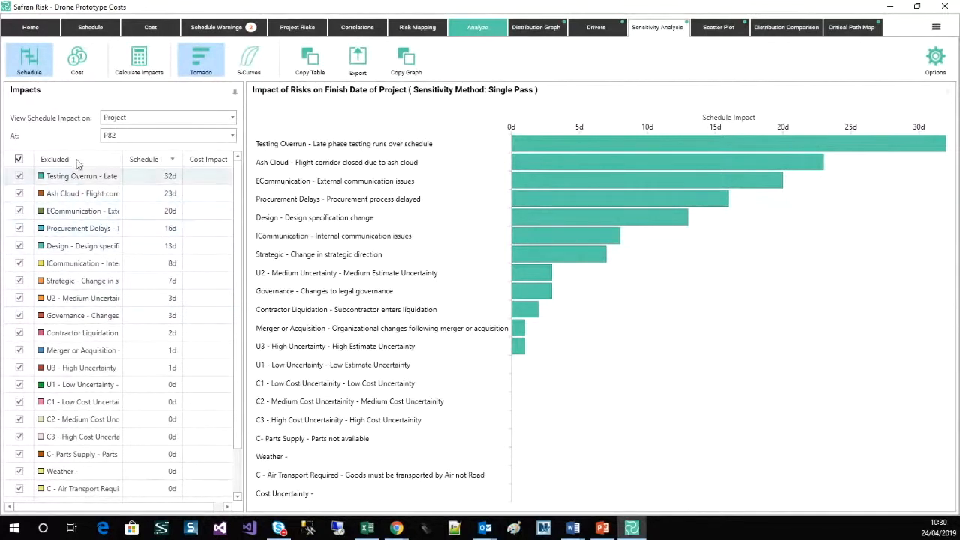
View the risks' schedule impact on A0130 - Locate subcontractors in the tornado chart.
left_click(122, 120)
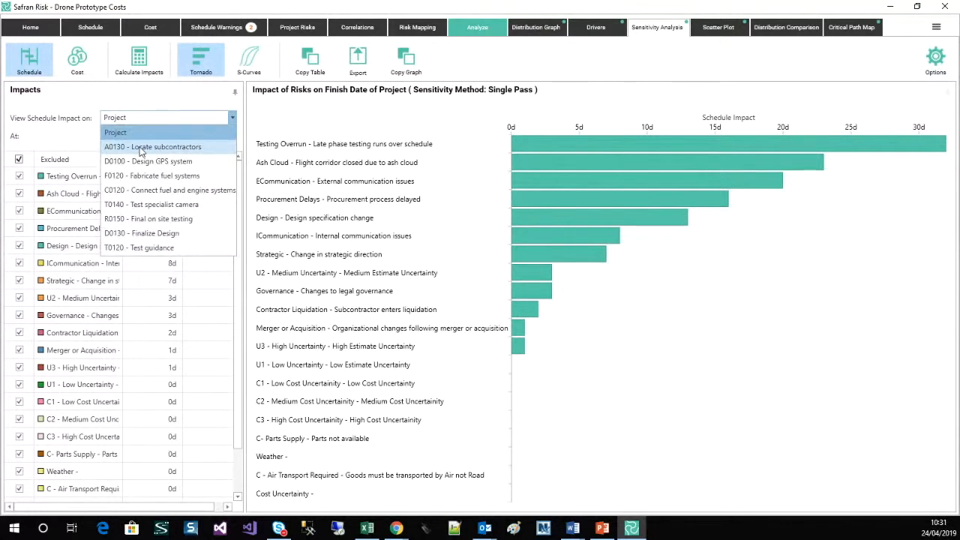
left_click(141, 149)
mouse_move(556, 148)
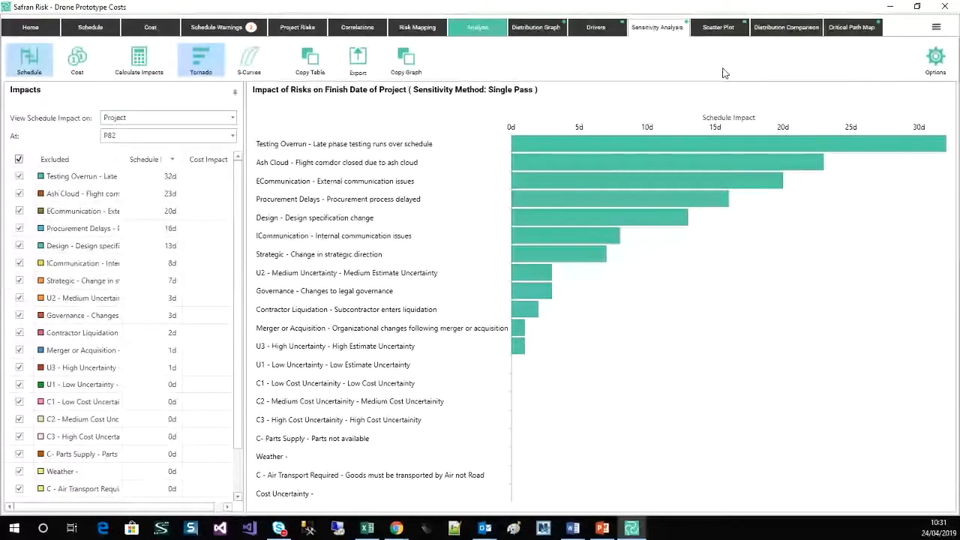
Display the project's cost items with all levels expanded and collapse the Schedule Connection columns.
left_click(155, 33)
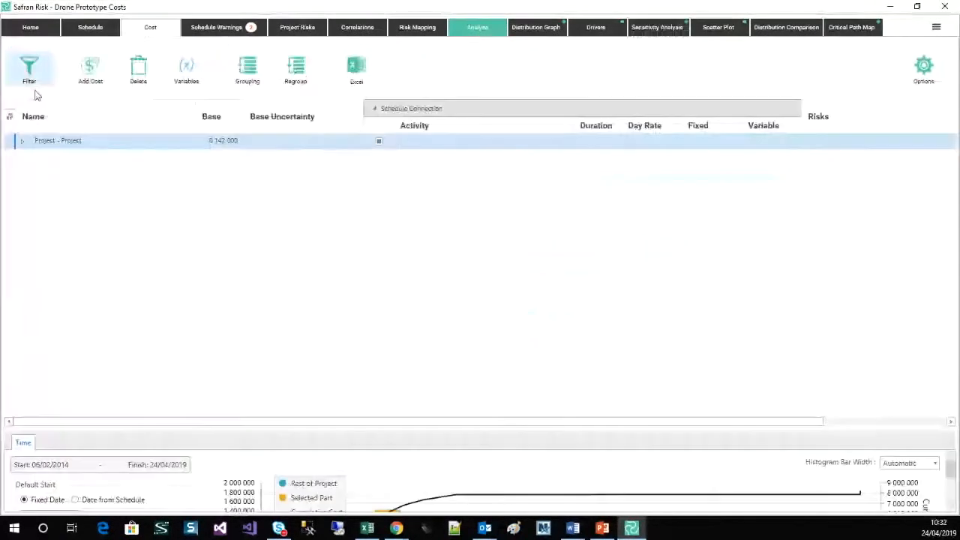
right_click(23, 146)
mouse_move(40, 152)
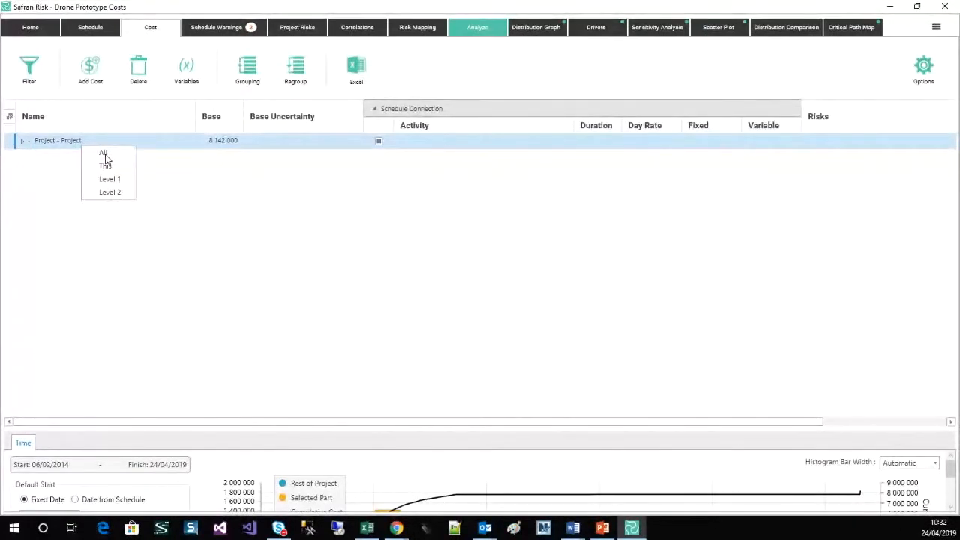
left_click(104, 154)
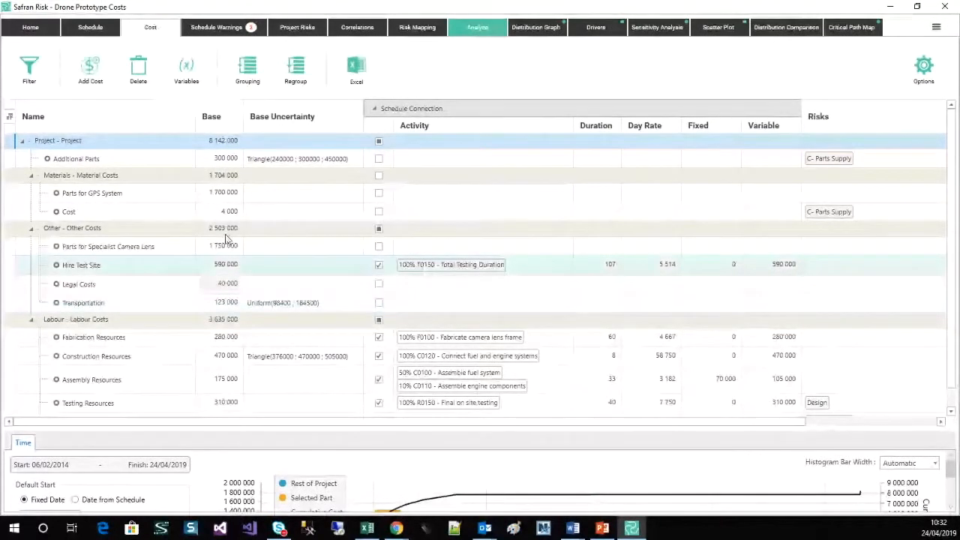
left_click(377, 111)
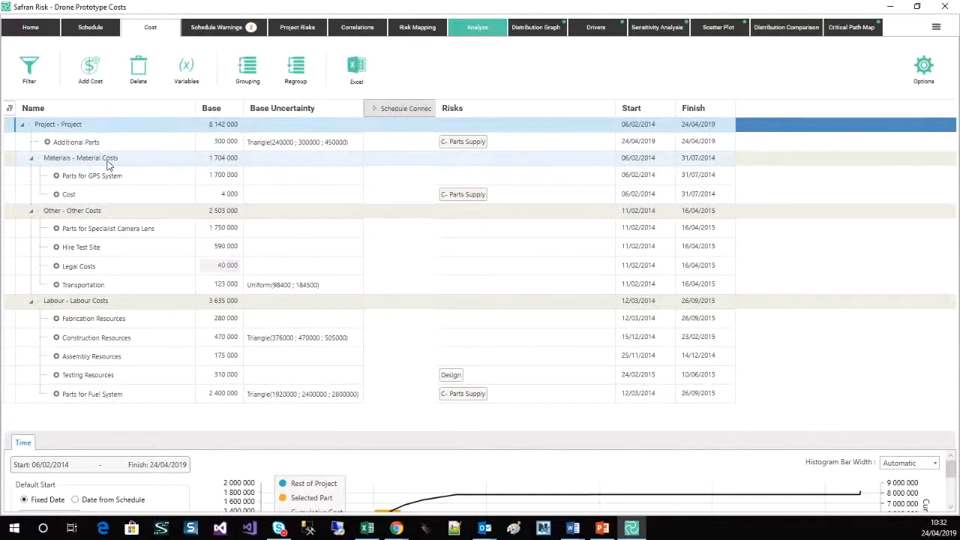
Look at the Labour Costs and Other Costs groups and the Parts for GPS System cost item.
left_click(113, 303)
left_click(113, 213)
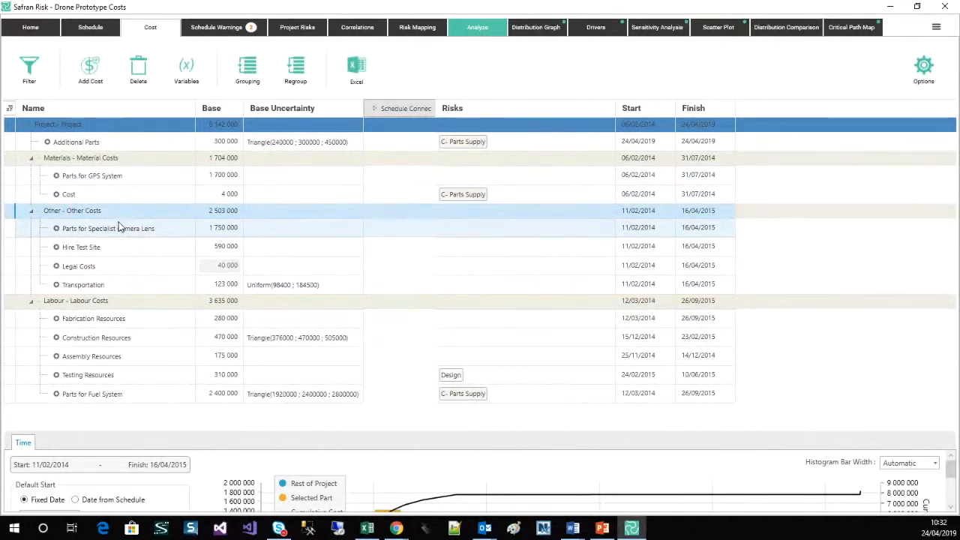
left_click(156, 179)
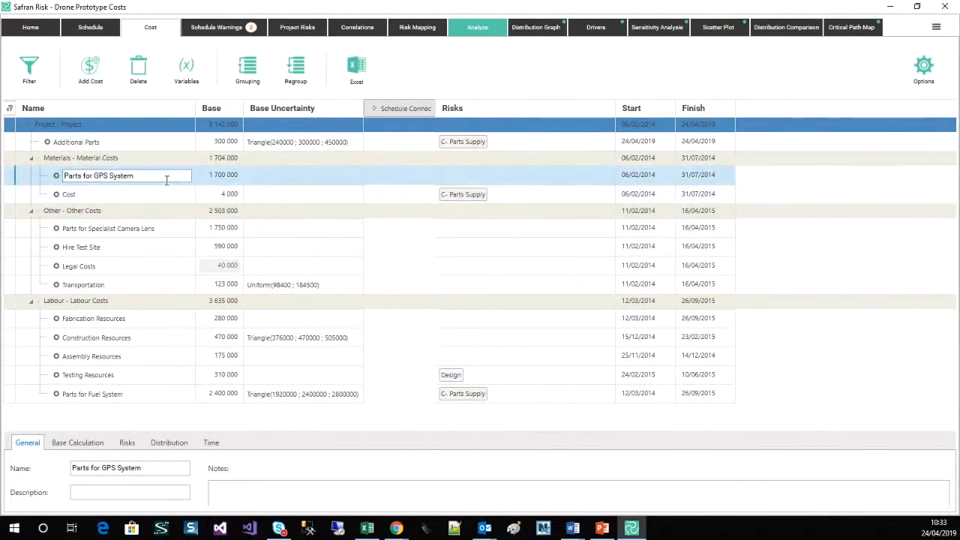
Inspect Additional Parts' base cost, triangle uncertainty distribution and mapped risks without changing them.
left_click(168, 144)
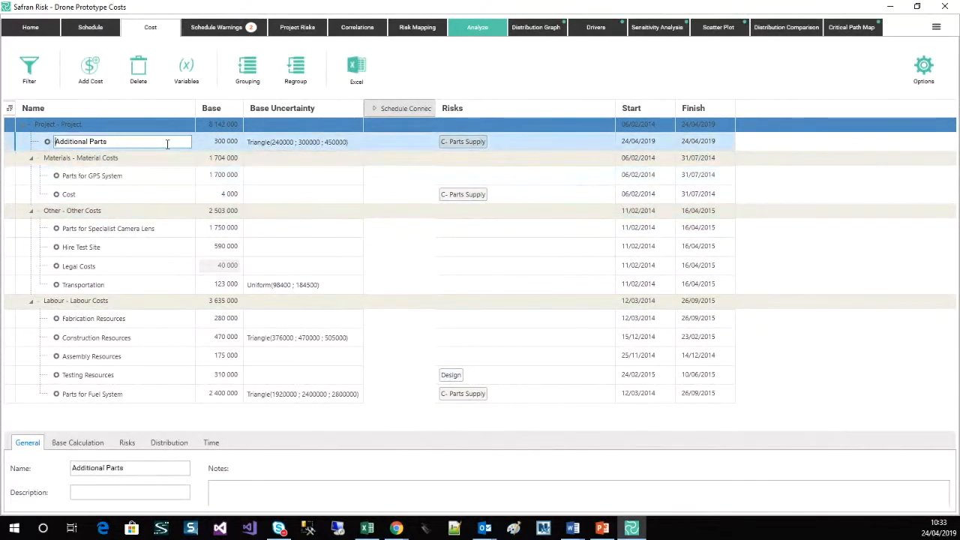
left_click(213, 144)
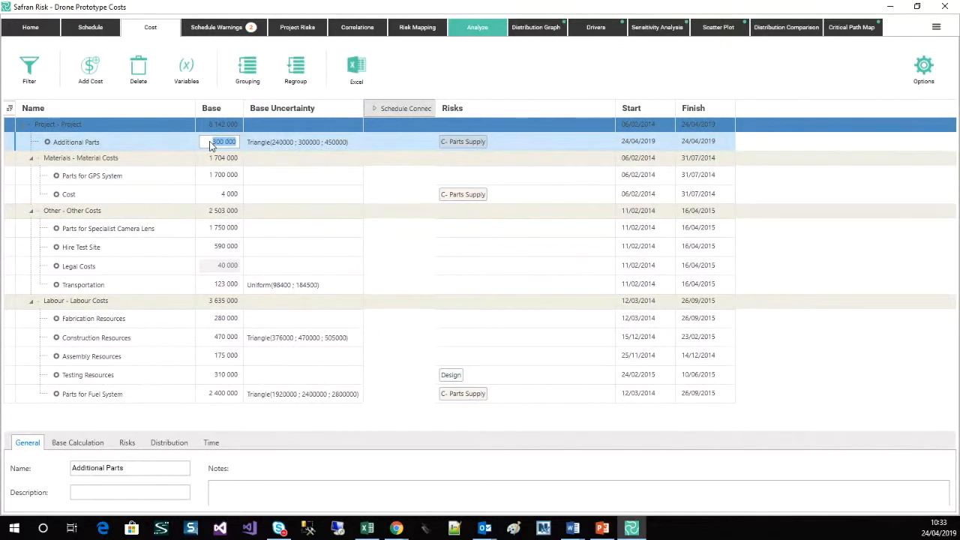
left_click(356, 144)
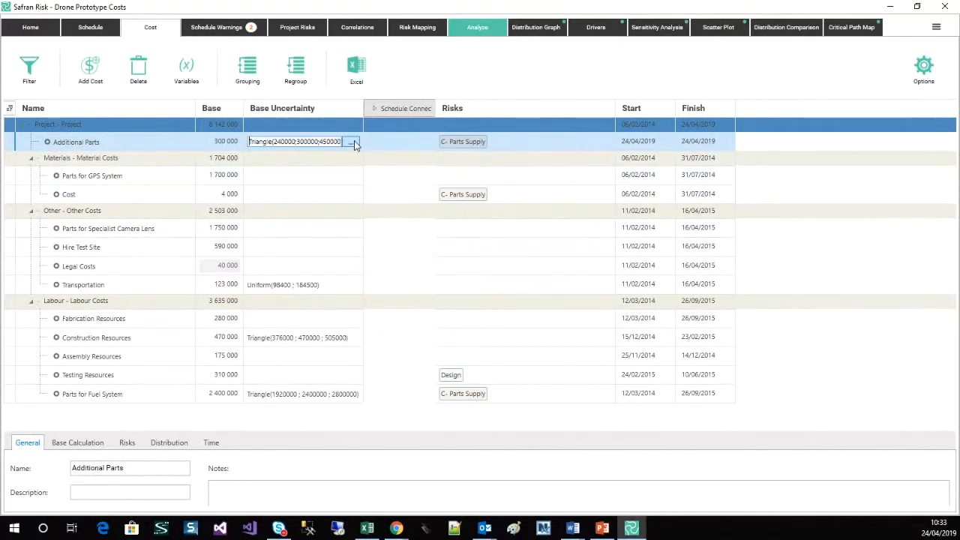
left_click(353, 142)
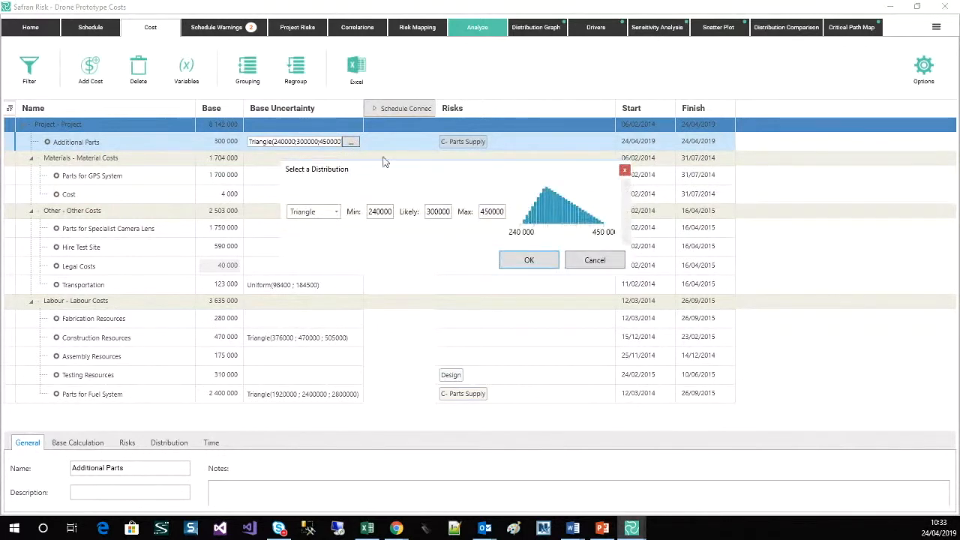
left_click(588, 261)
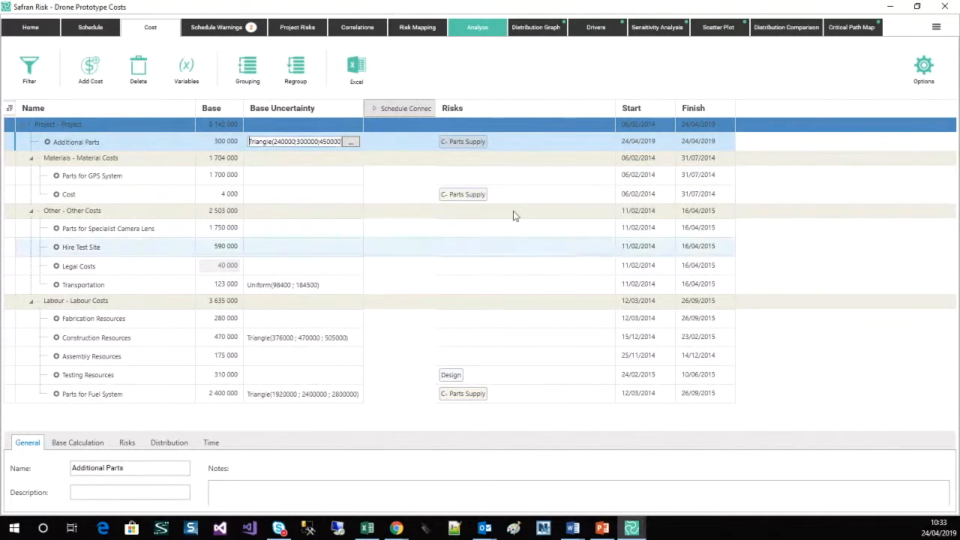
left_click(513, 145)
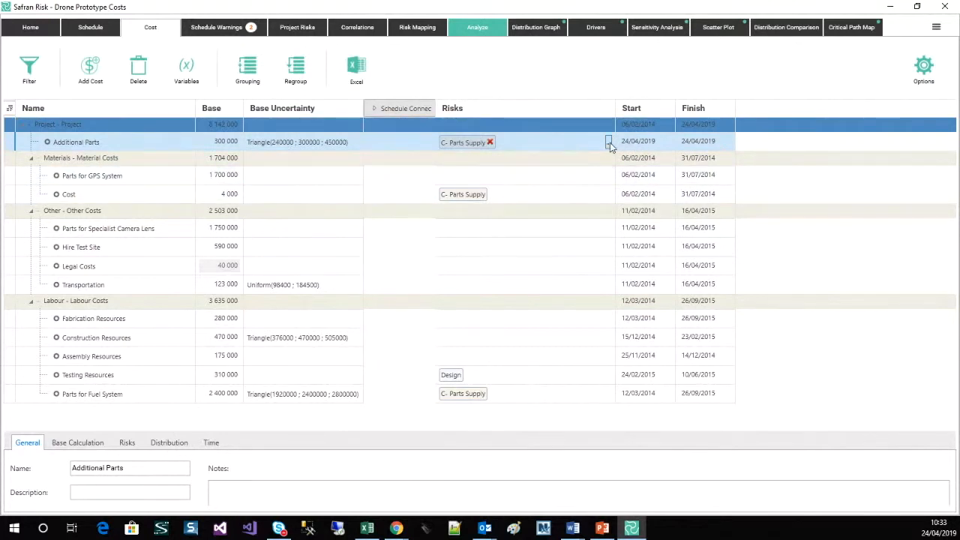
left_click(307, 166)
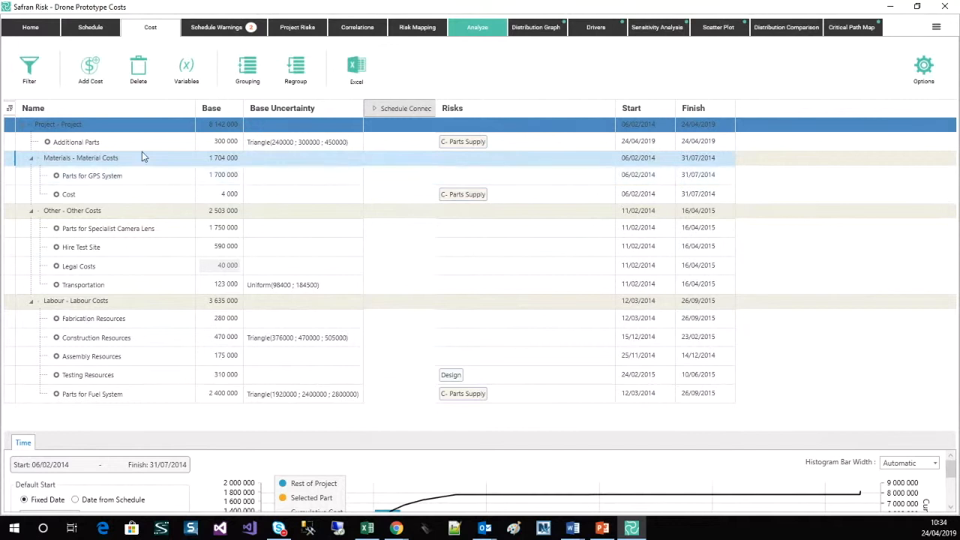
Expand the Schedule Connection columns and inspect the Hire Test Site cost item and its base cost.
left_click(375, 110)
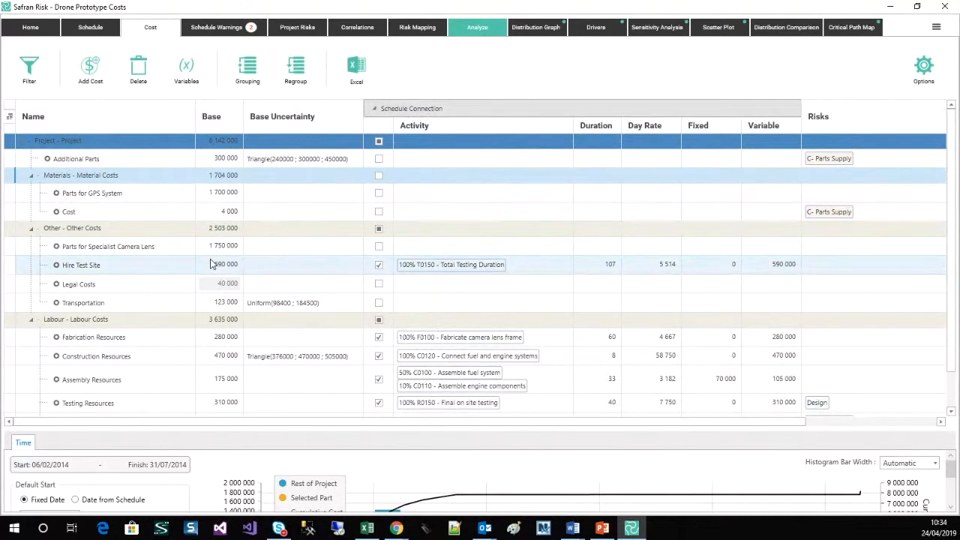
left_click(124, 266)
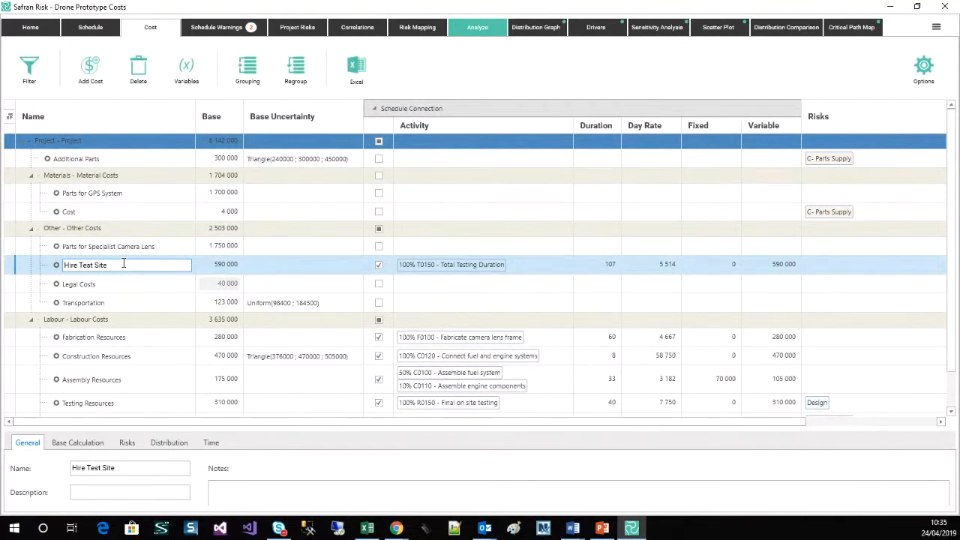
left_click(124, 267)
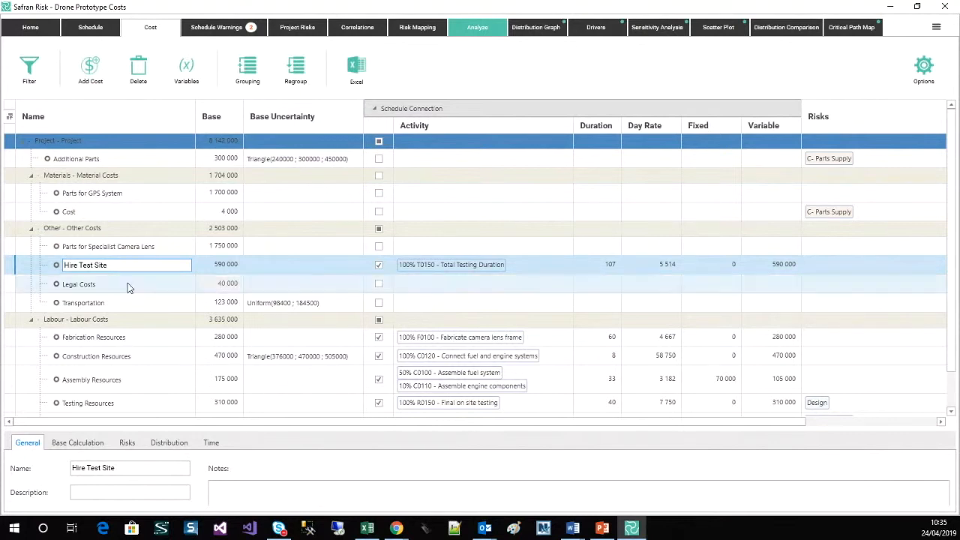
left_click(128, 283)
left_click(136, 265)
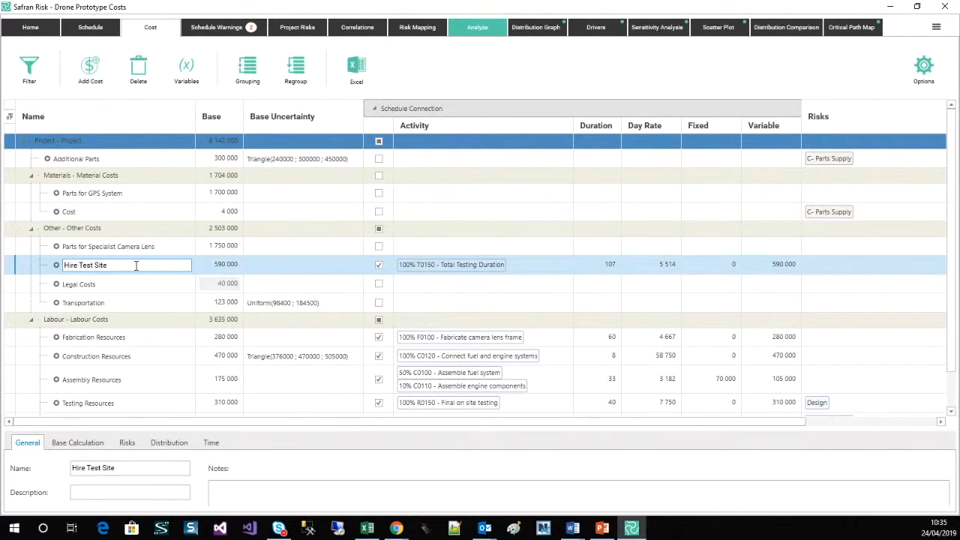
left_click(211, 268)
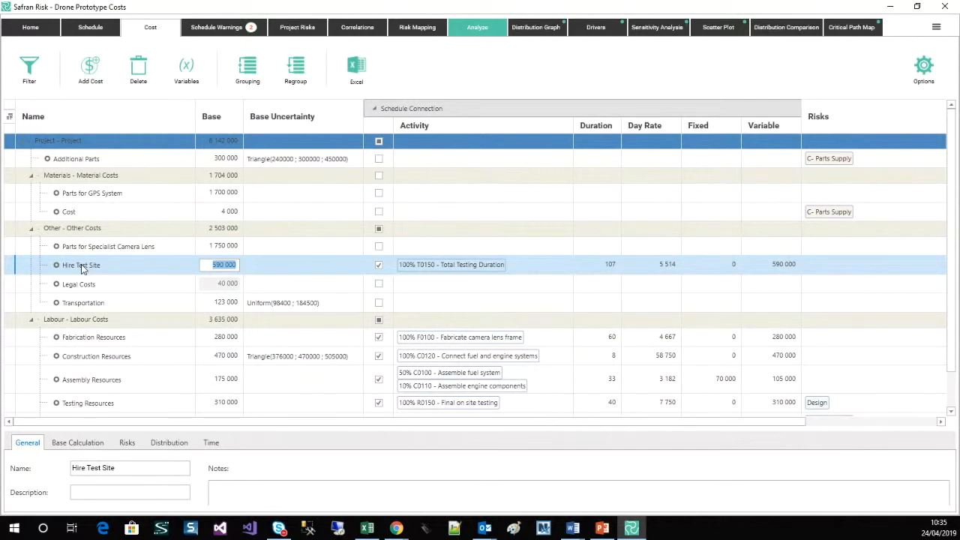
Inspect activity T0150 - Total Testing Duration and its duration in the schedule's Phase 1 Testing group.
left_click(536, 270)
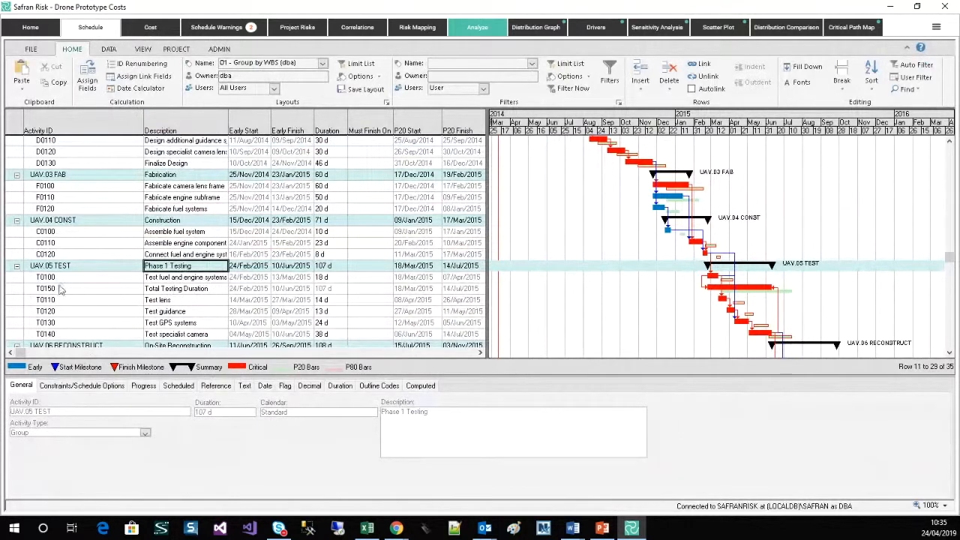
left_click(14, 293)
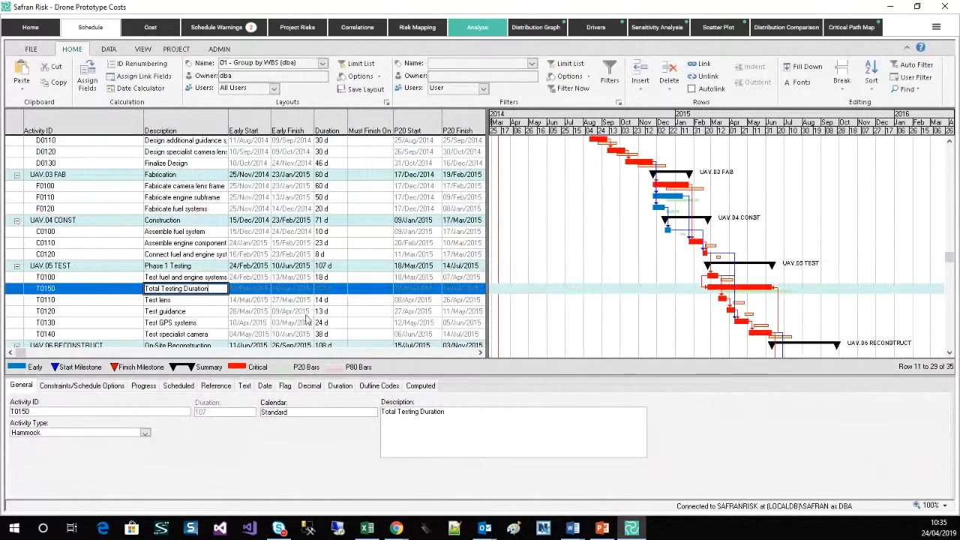
left_click(337, 291)
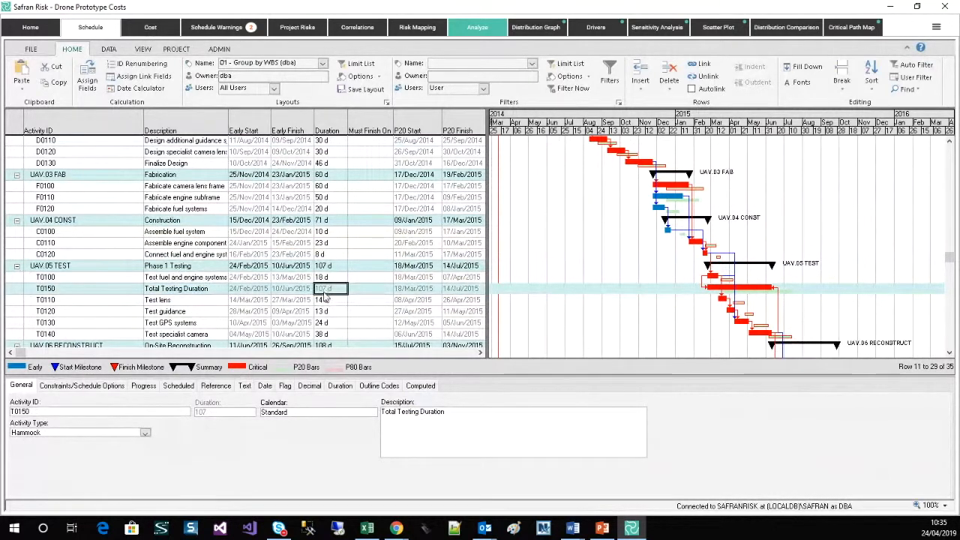
Inspect the activities linked to the Hire Test Site cost, expanding Phase 1 Testing and checking T0150's fraction without changing it.
left_click(146, 28)
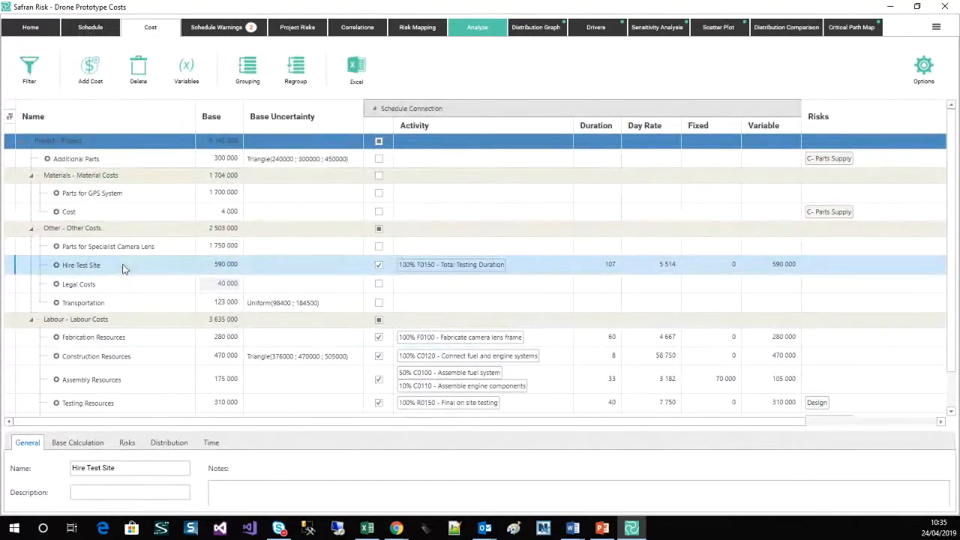
left_click(517, 267)
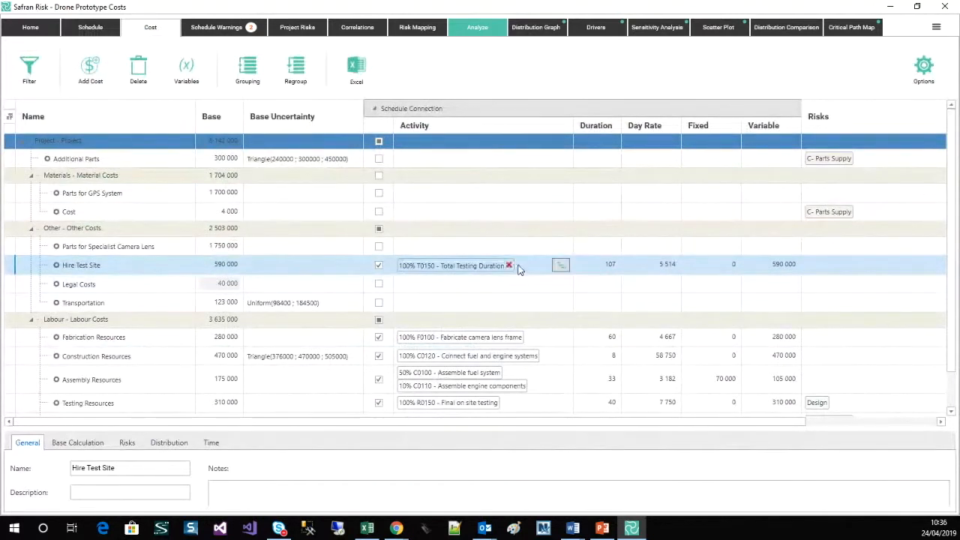
left_click(561, 267)
left_click_drag(959, 60, 321, 34)
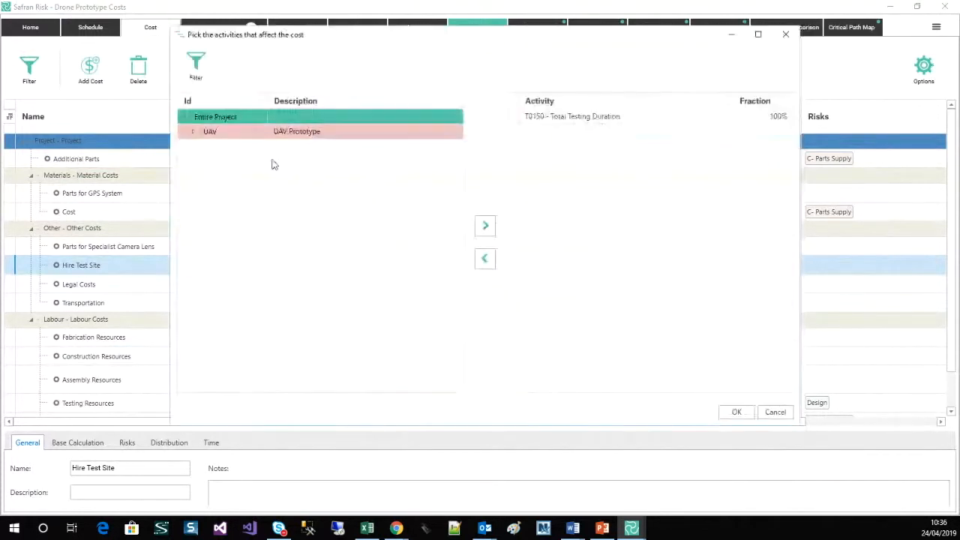
left_click(193, 132)
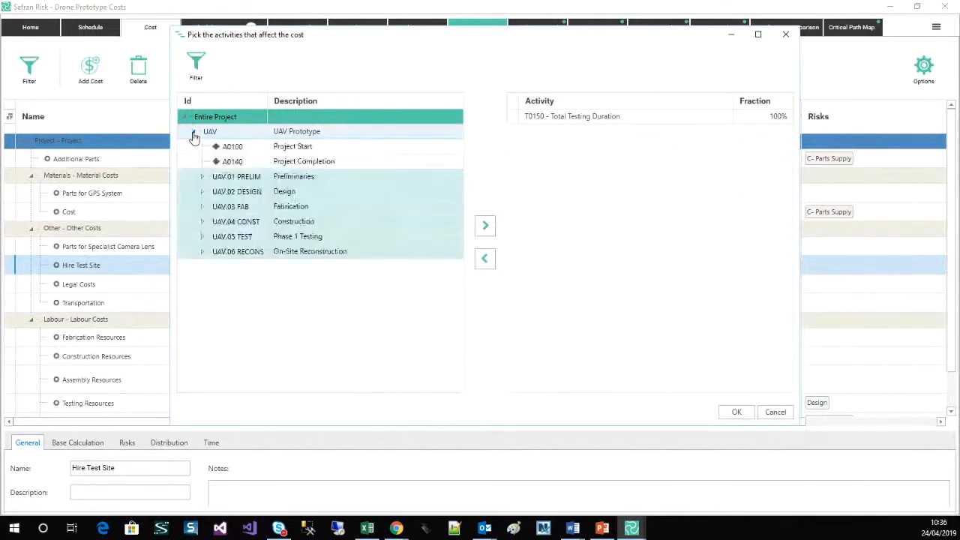
left_click(203, 237)
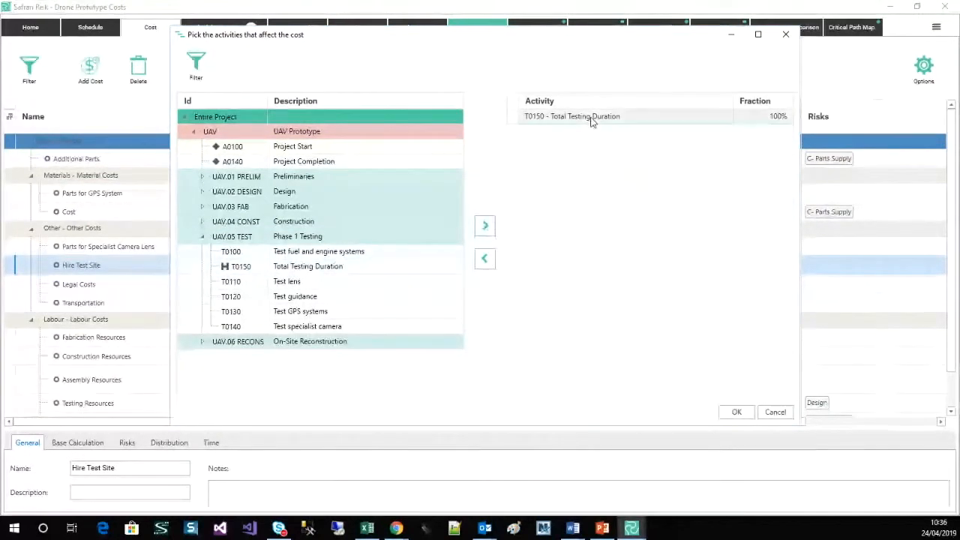
left_click(640, 122)
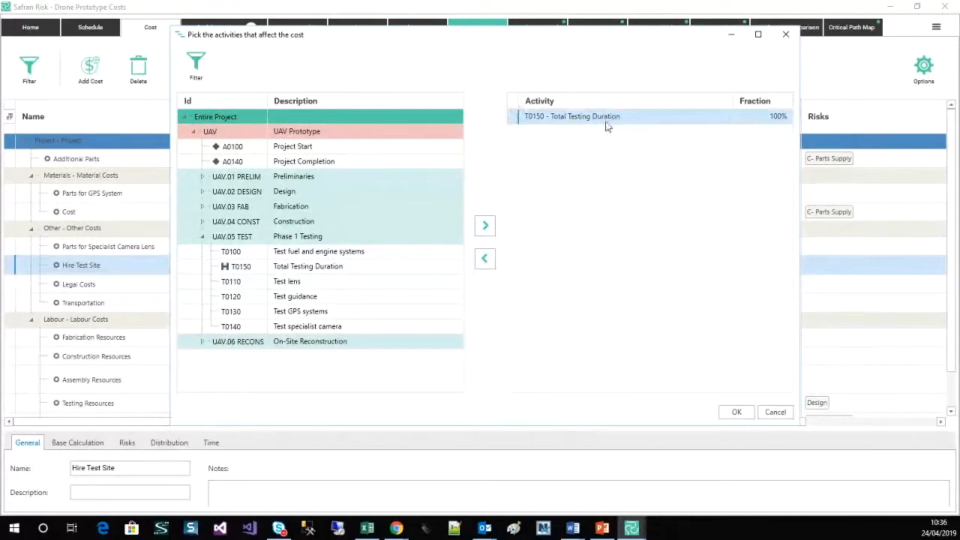
left_click(761, 118)
left_click(738, 412)
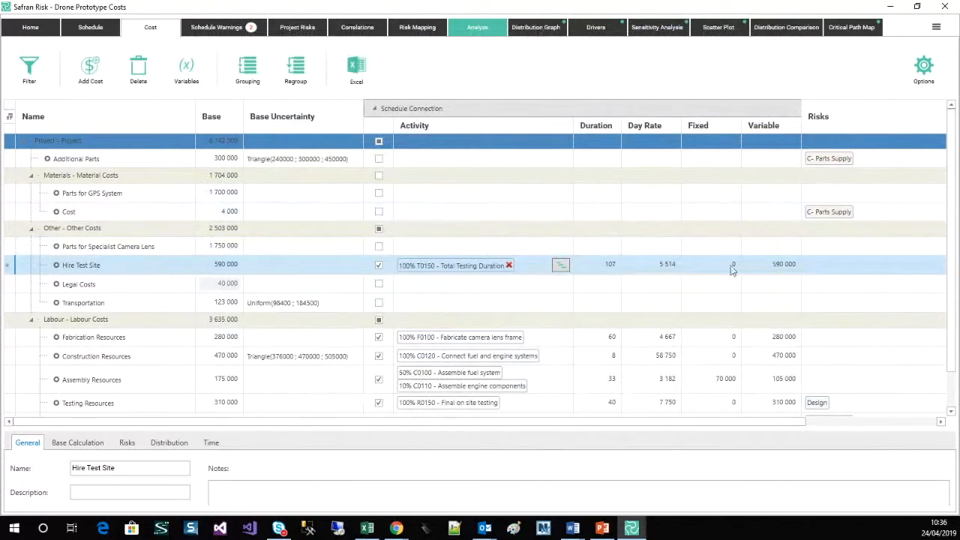
Inspect the Hire Test Site cost item's day rate, duration and base cost without changing them.
double_click(655, 267)
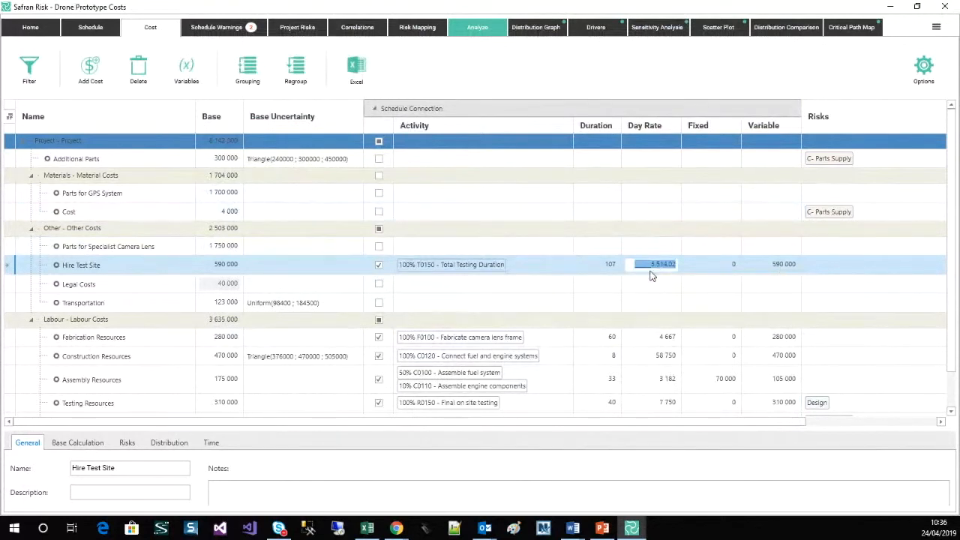
double_click(600, 268)
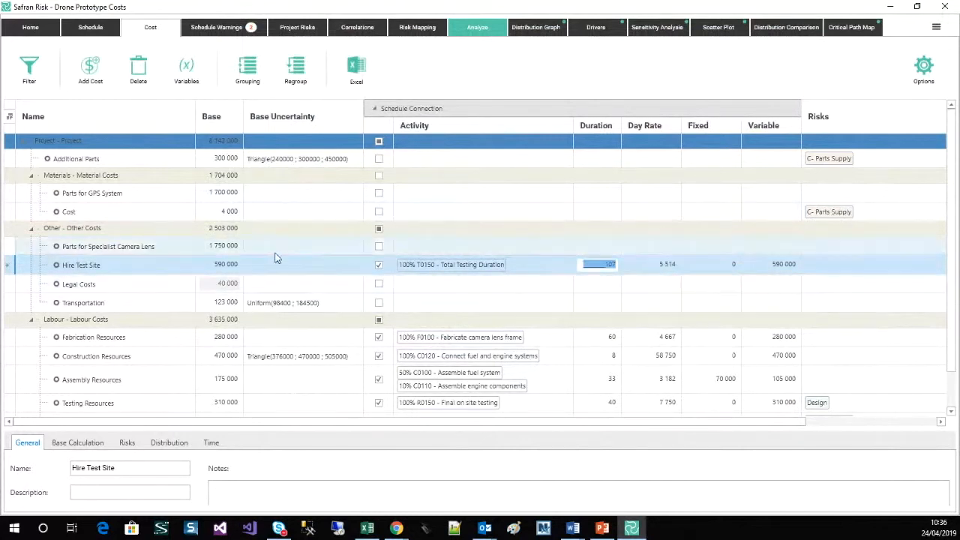
double_click(217, 267)
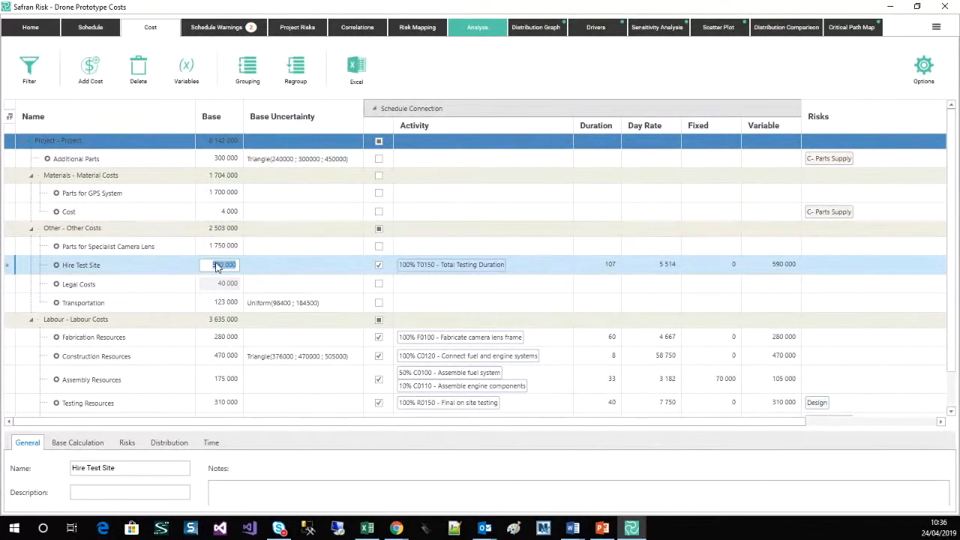
Enable Step through in the analysis options and run the analysis with 1000 iterations.
left_click(480, 32)
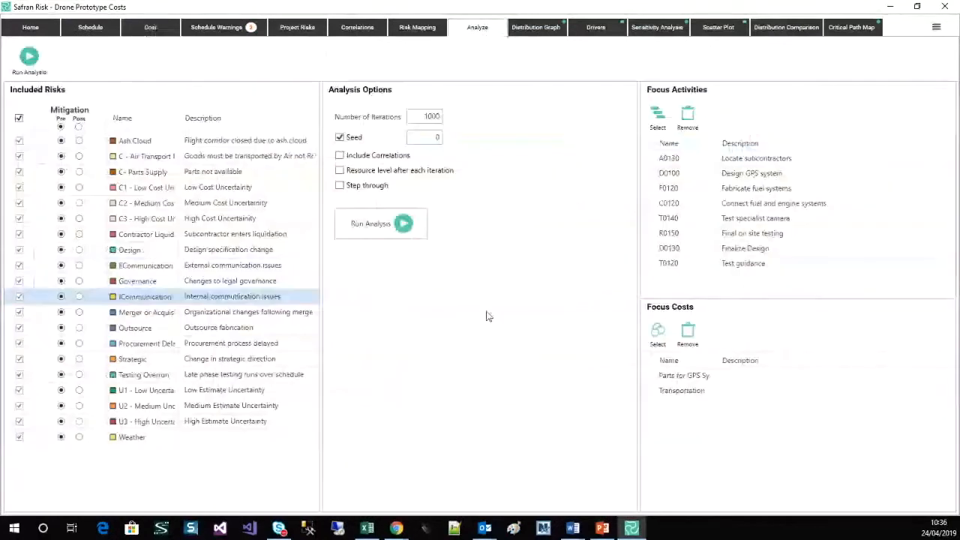
left_click(340, 185)
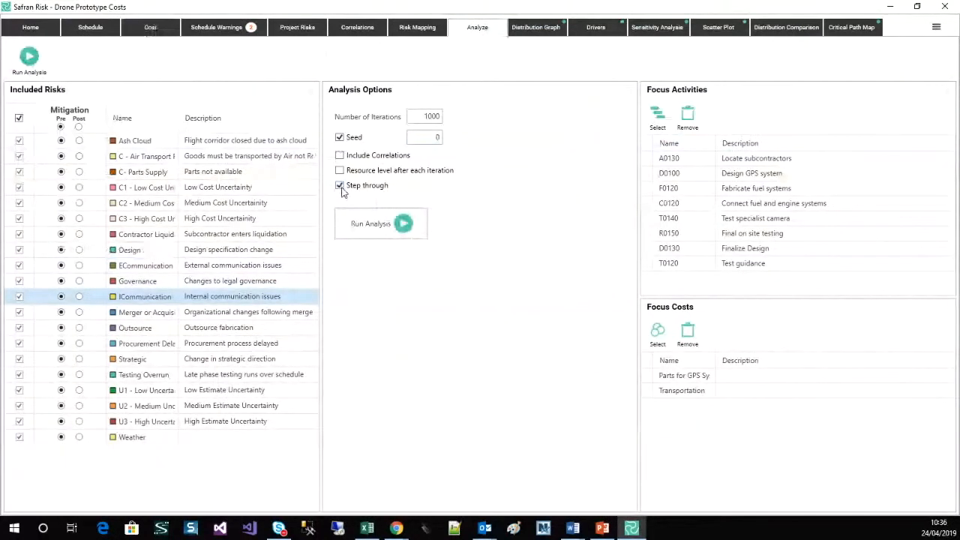
left_click(373, 227)
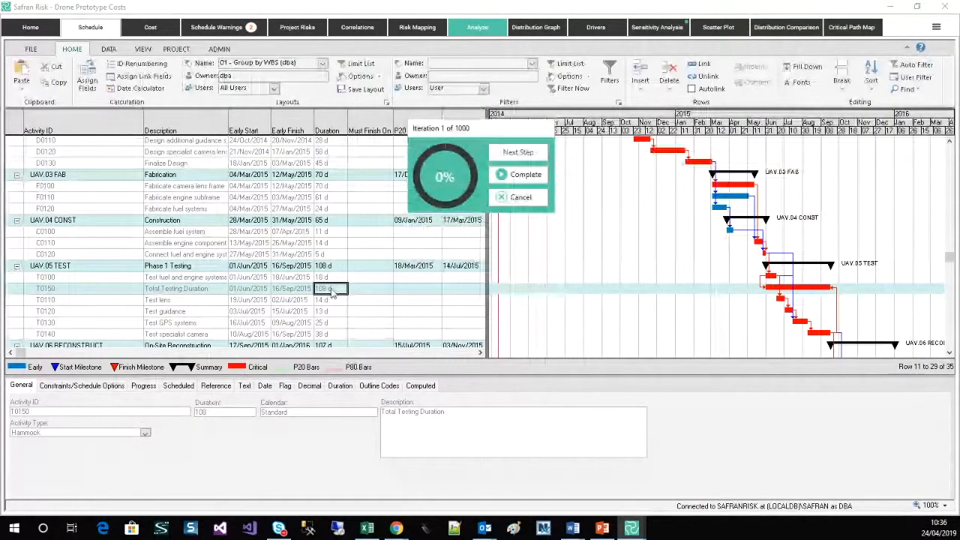
Advance the analysis to iteration 2 and look at Hire Test Site's variable cost in the cost table.
left_click(509, 152)
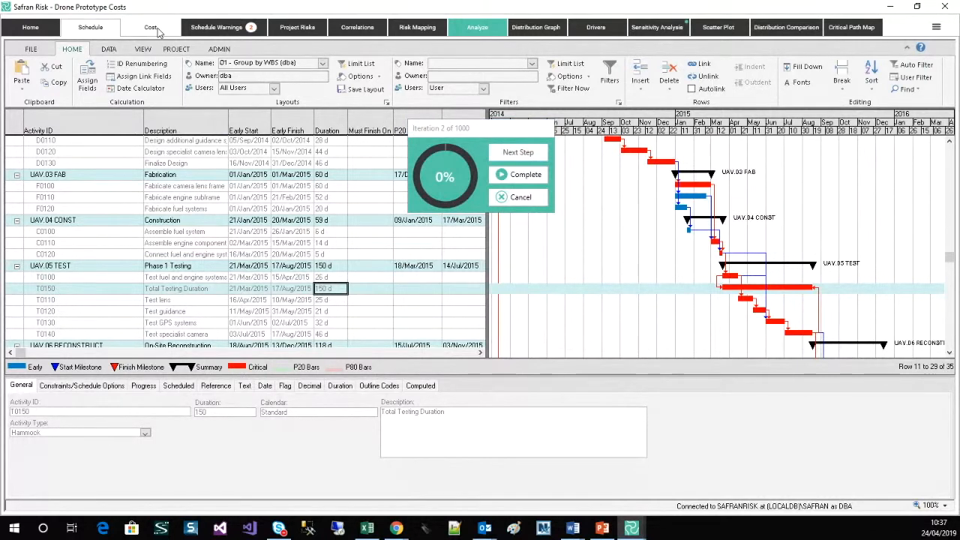
left_click(156, 30)
left_click_drag(517, 128, 481, 64)
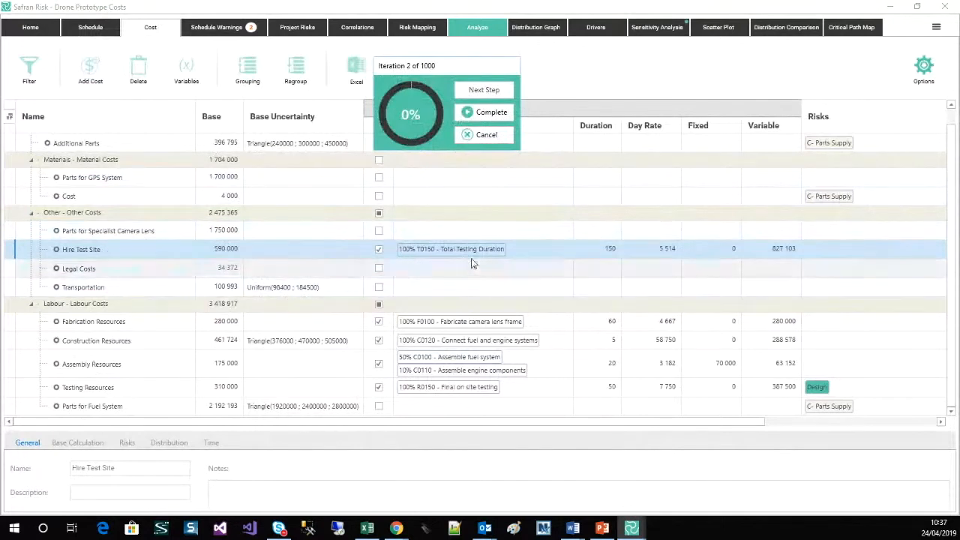
left_click(769, 252)
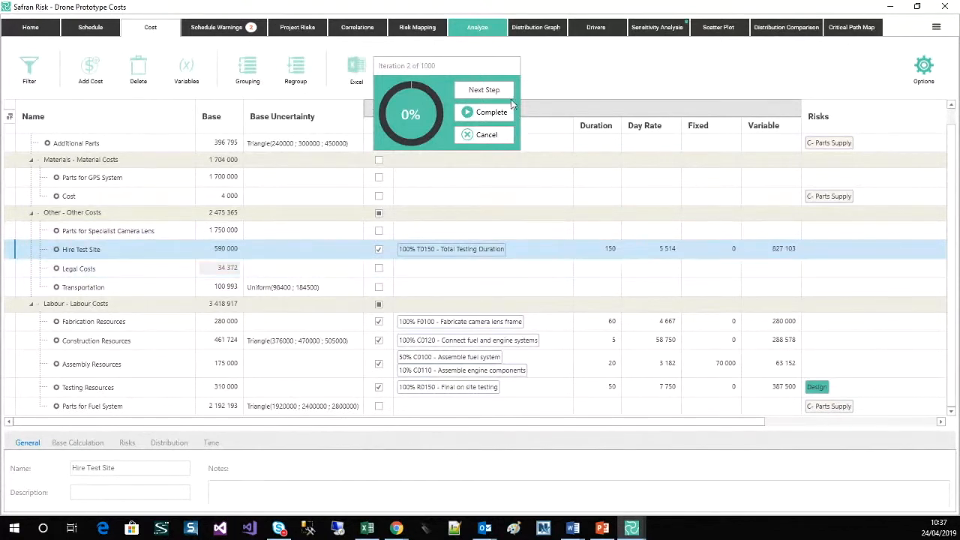
Step the analysis on to iteration 12 while watching the cost items, and complete the remaining iterations.
left_click(484, 90)
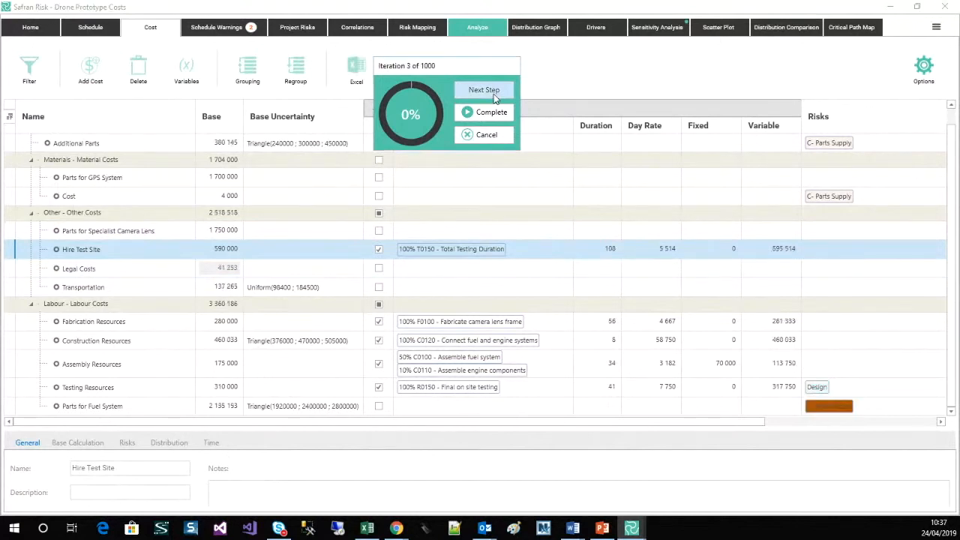
left_click(493, 94)
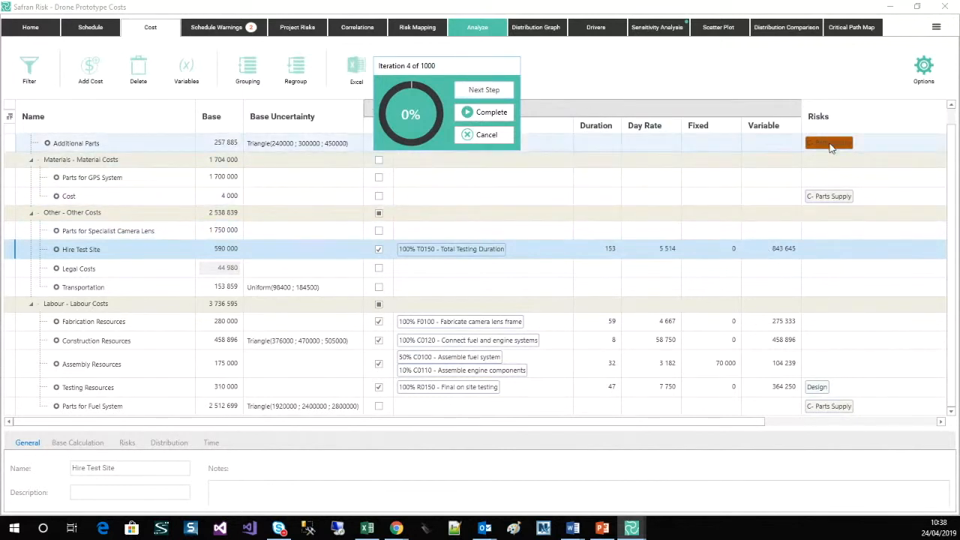
left_click(477, 90)
left_click(478, 89)
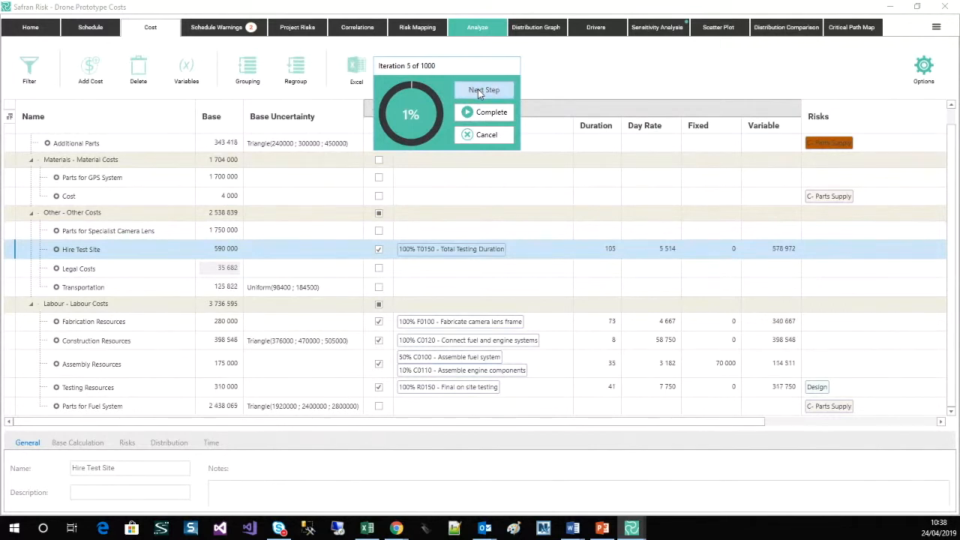
left_click(478, 89)
left_click(478, 89)
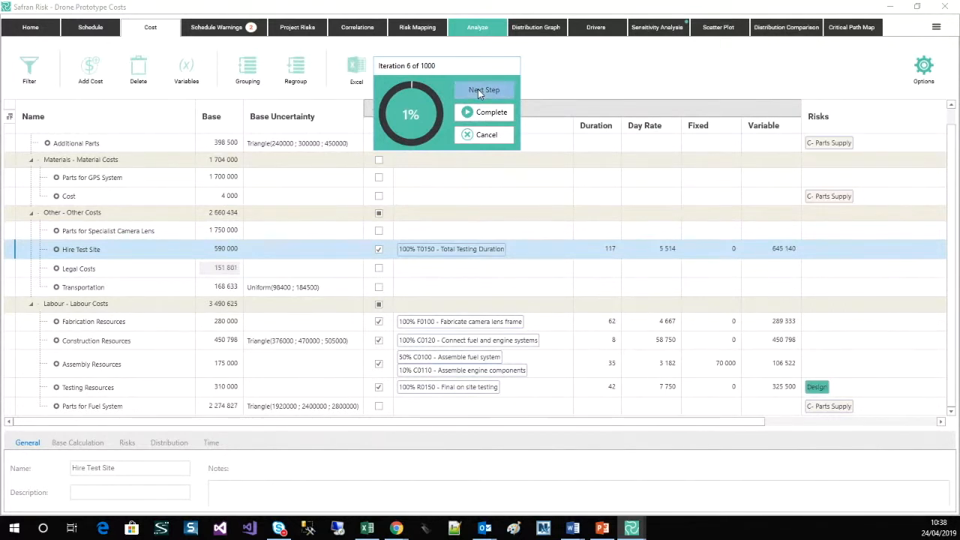
left_click(478, 89)
left_click(478, 89)
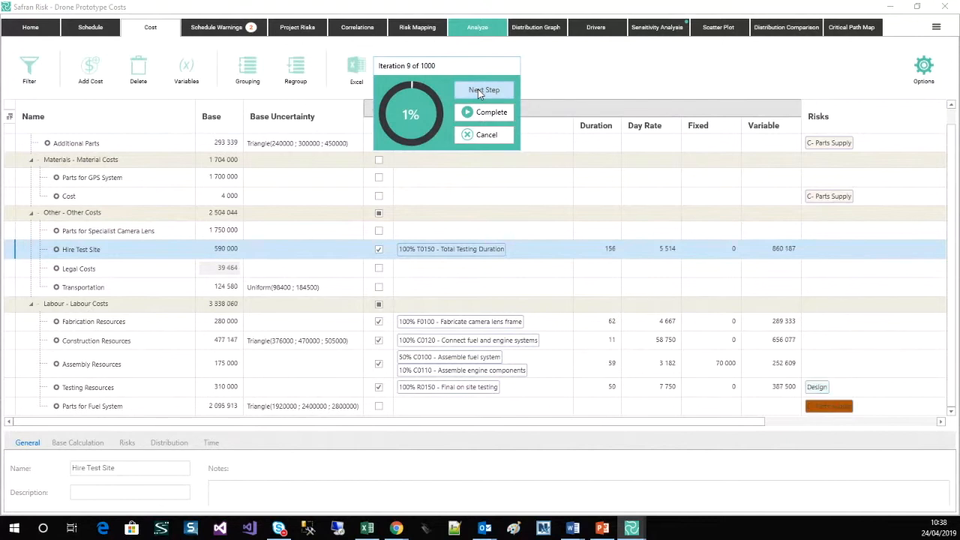
left_click(478, 89)
left_click(478, 90)
left_click(478, 90)
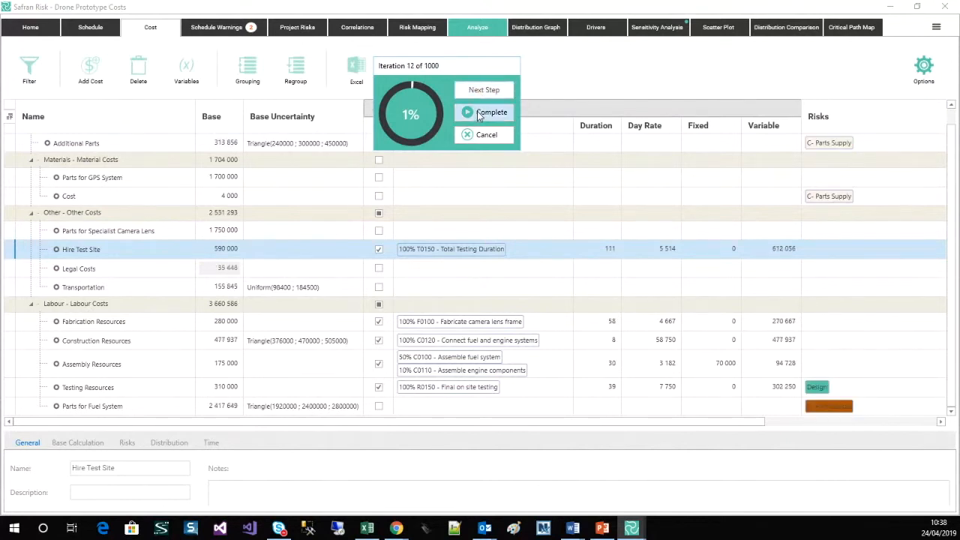
left_click(481, 111)
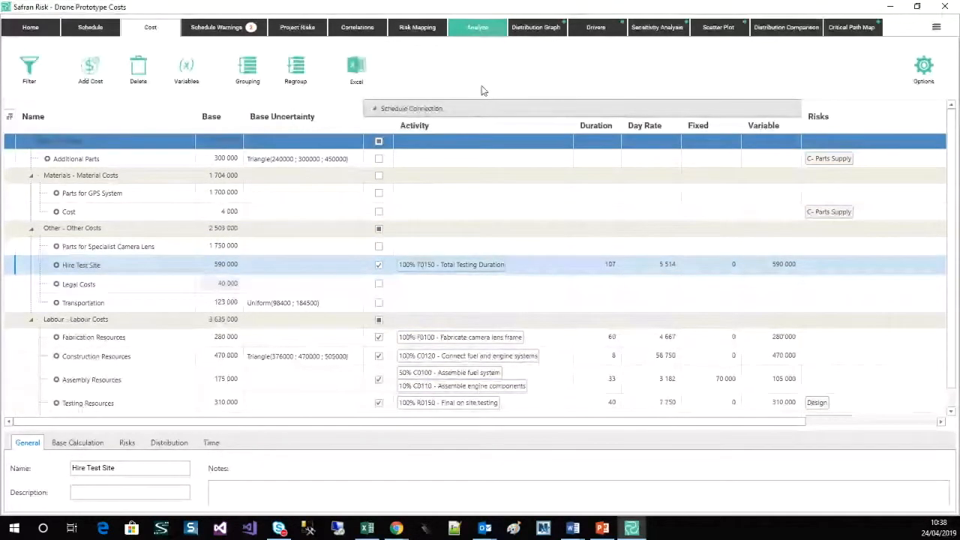
Examine the Entire Project's cost distribution graph and percentiles, with all cost levels expanded and the Id column widened.
left_click(539, 29)
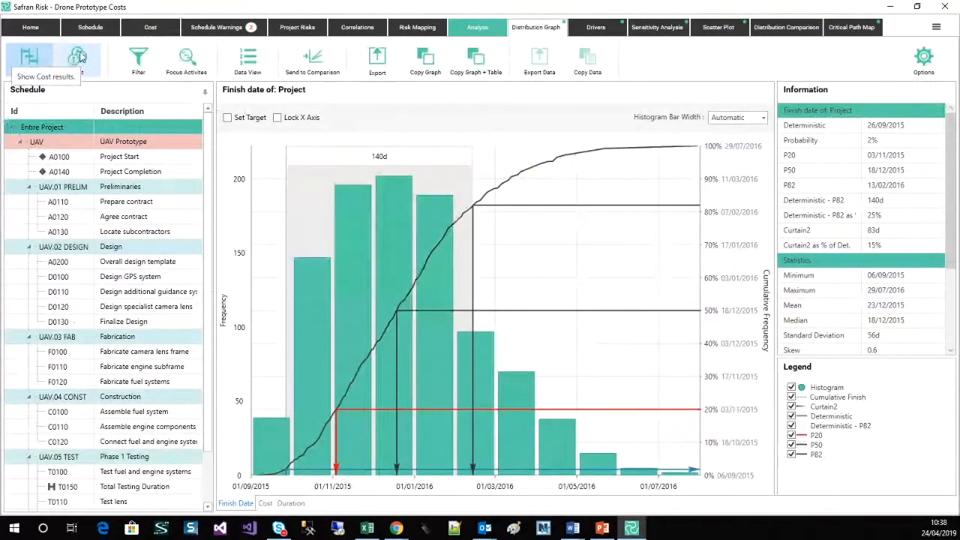
left_click(81, 57)
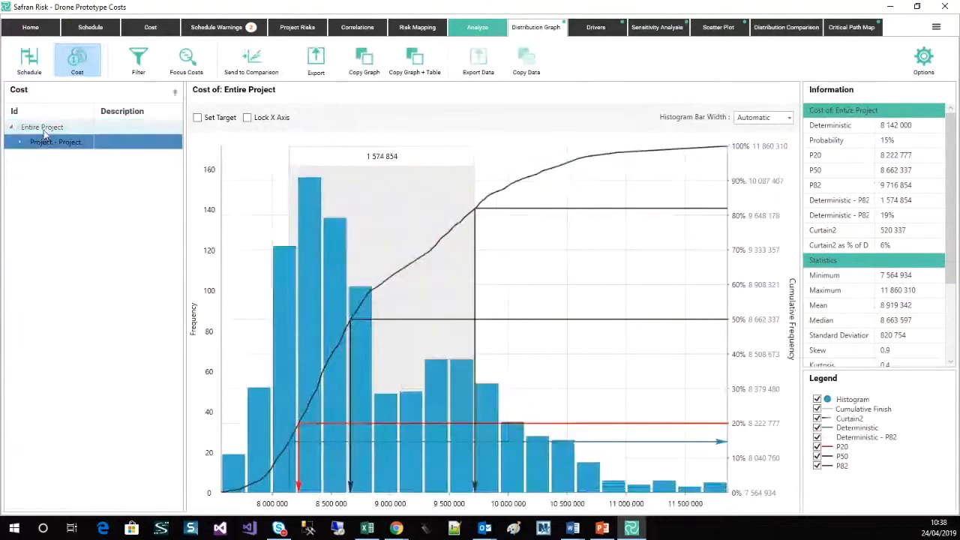
right_click(44, 130)
mouse_move(60, 137)
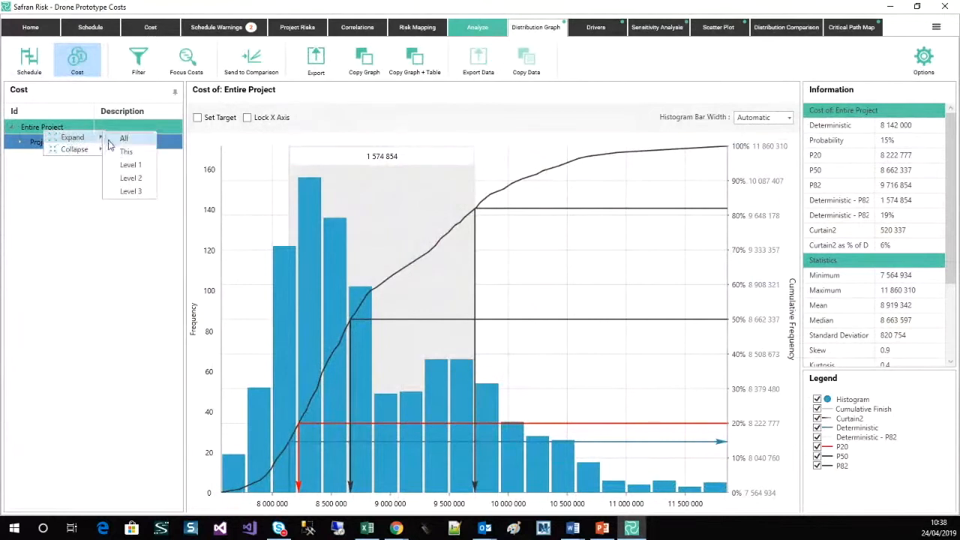
left_click(111, 151)
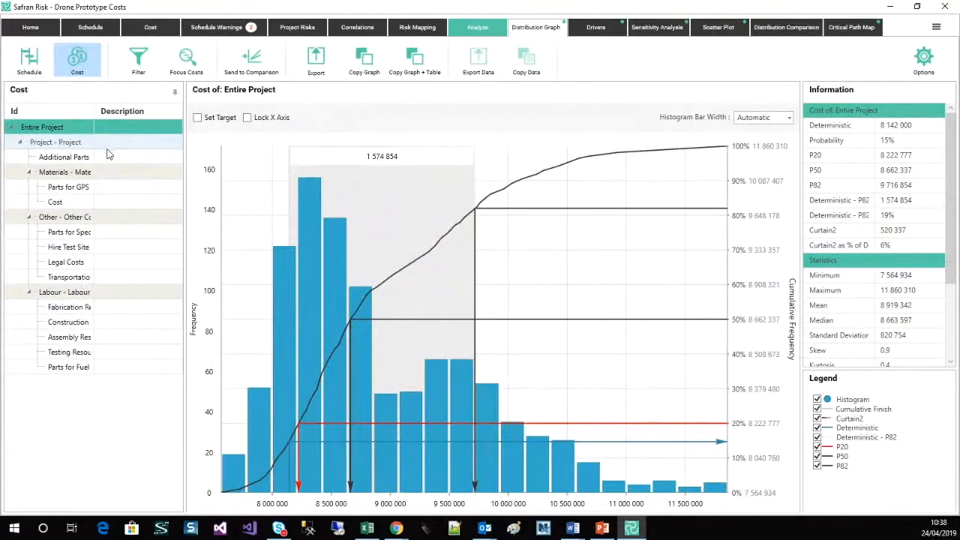
left_click(103, 147)
left_click_drag(93, 111, 187, 113)
left_click(63, 143)
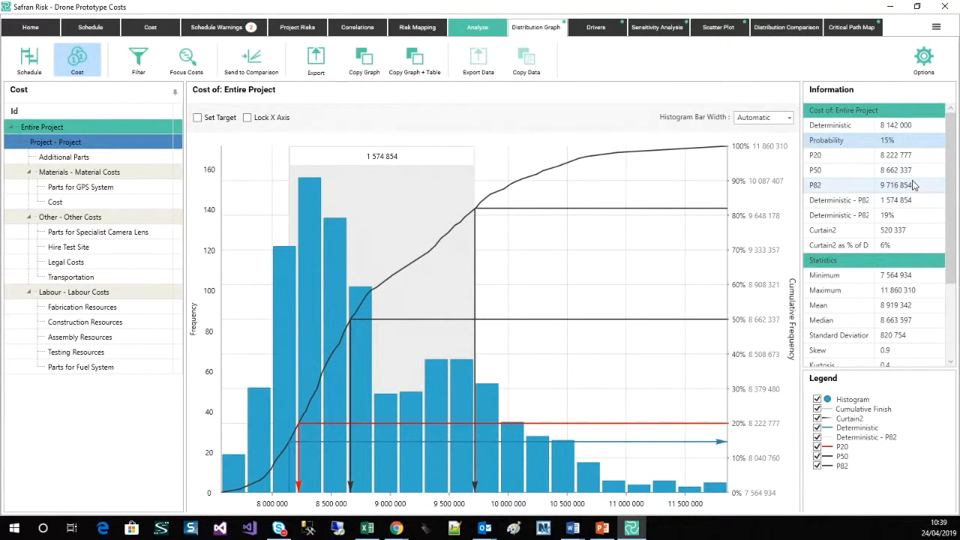
mouse_move(452, 158)
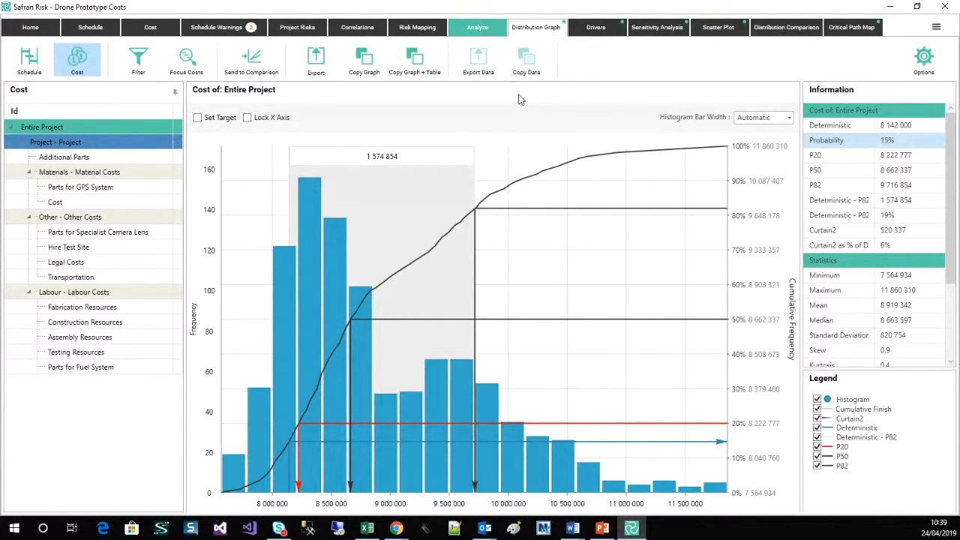
Examine the input distributions driving the cost of the project and of Material Costs, with all cost levels expanded.
left_click(598, 30)
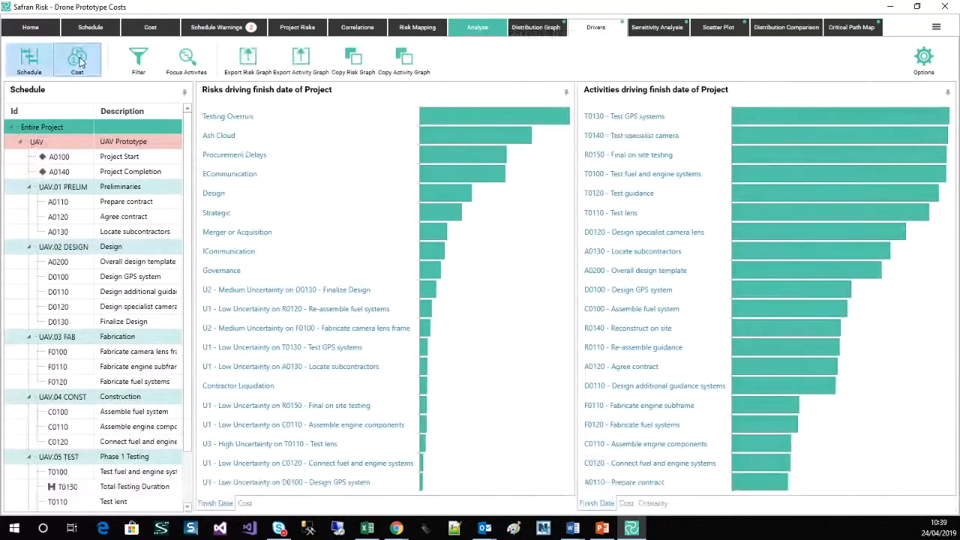
left_click(79, 63)
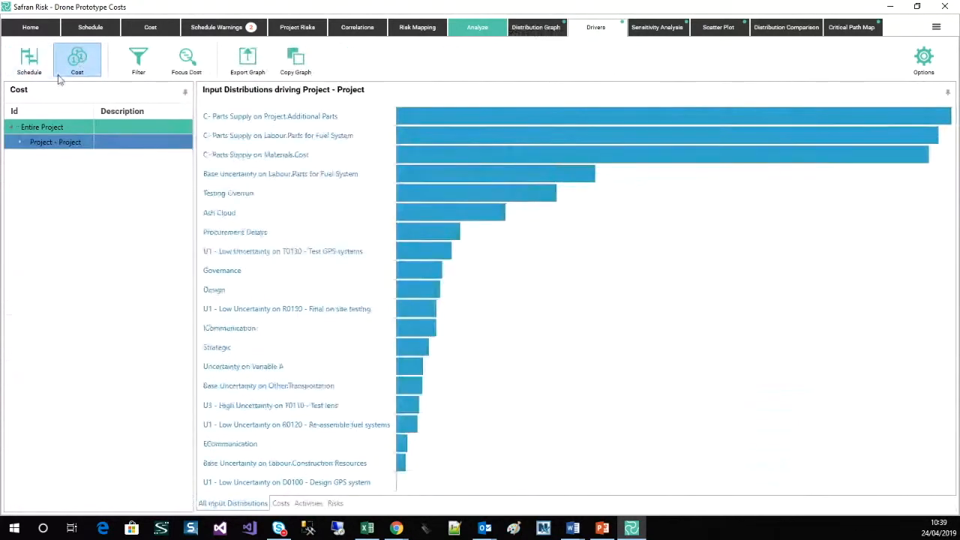
right_click(60, 129)
mouse_move(85, 135)
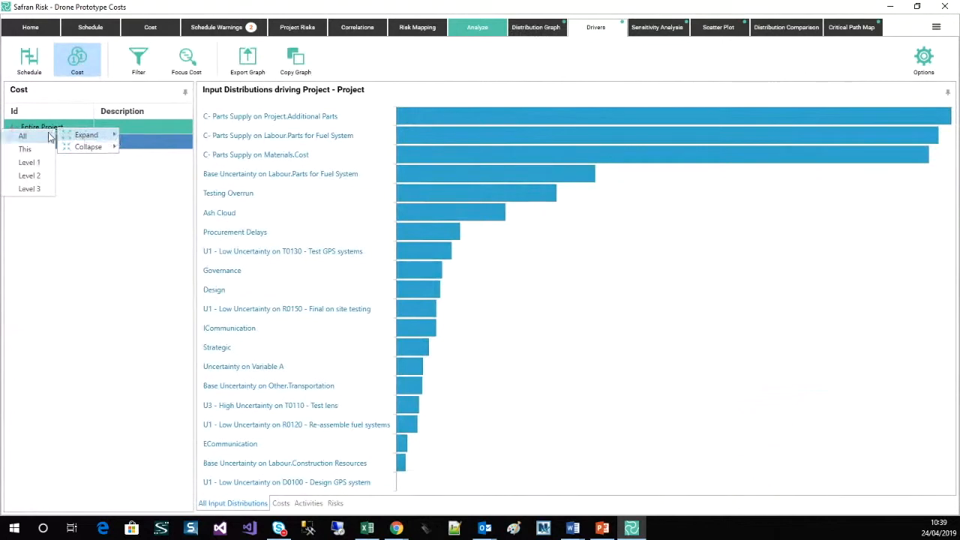
left_click(21, 136)
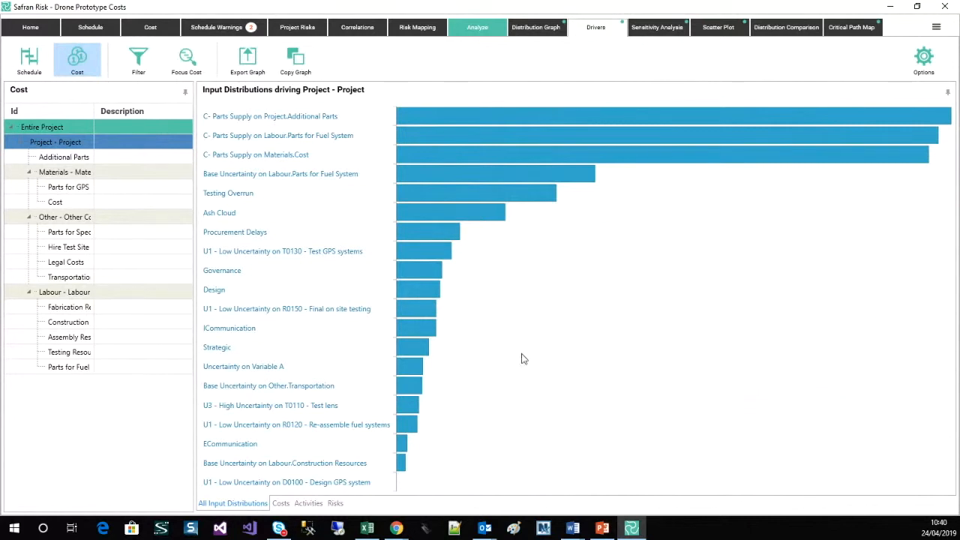
mouse_move(432, 283)
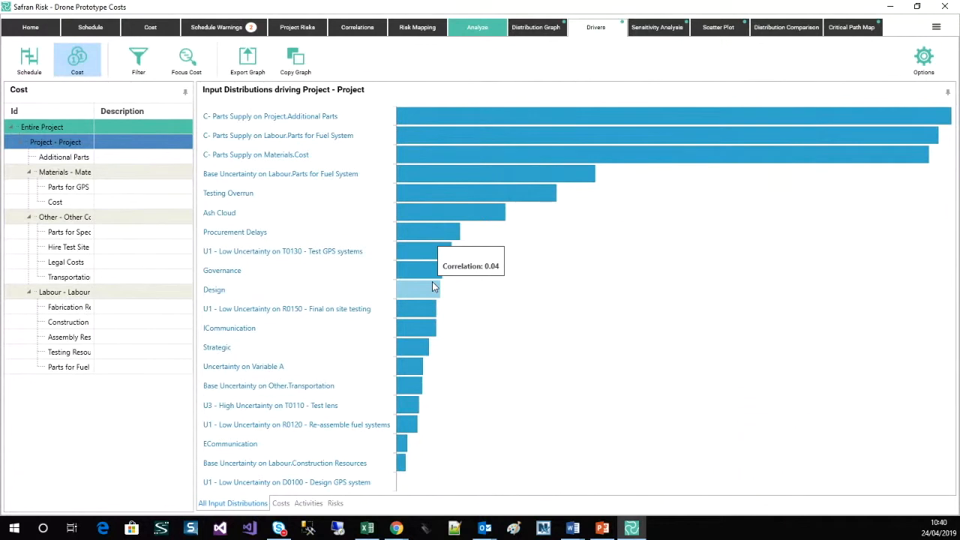
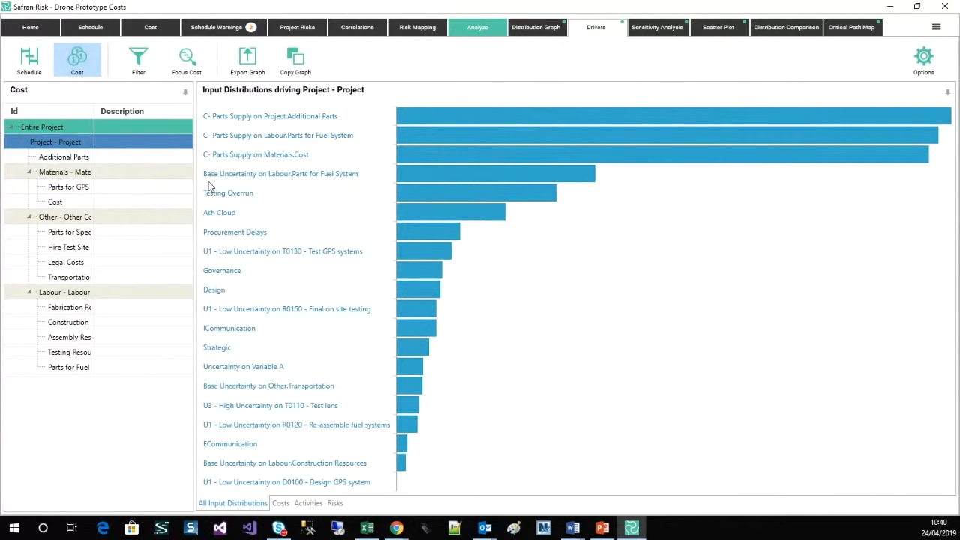
left_click(78, 175)
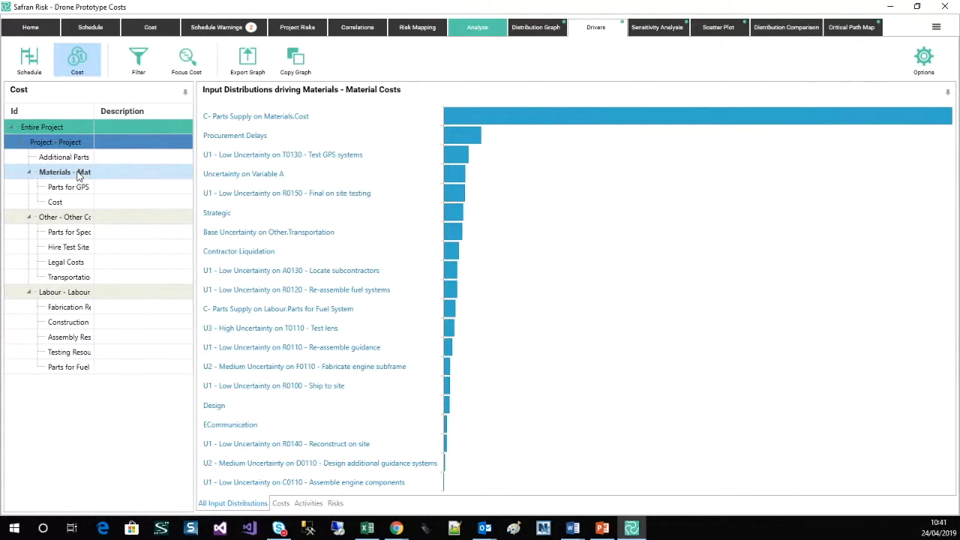
Examine the scatter plot of the project's finish date against the Entire Project's cost, including individual iterations and quadrant percentages.
left_click(718, 28)
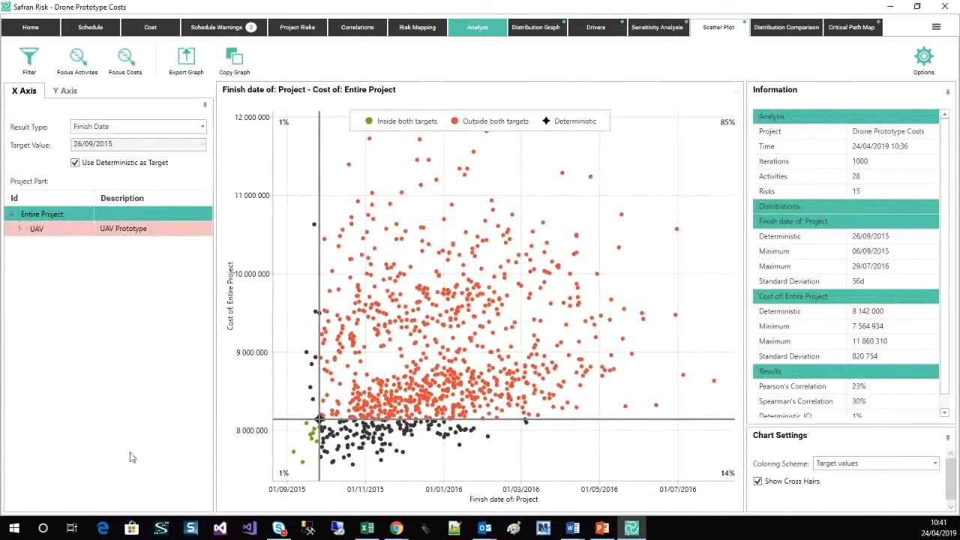
mouse_move(312, 438)
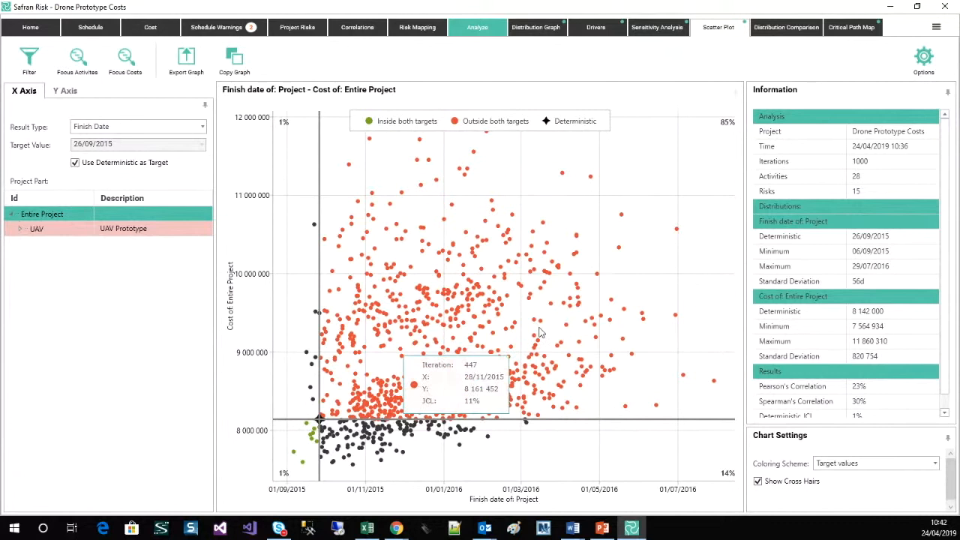
mouse_move(516, 268)
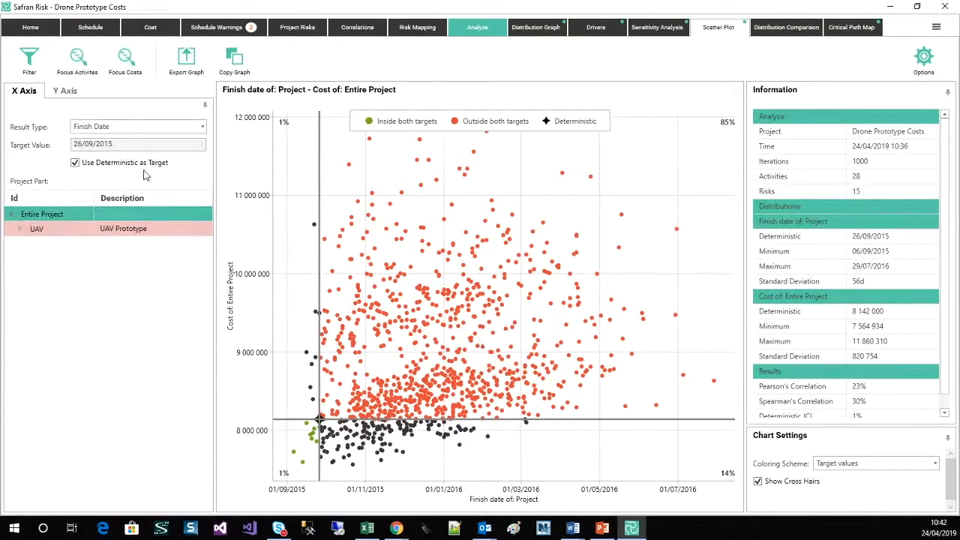
Replace the scatter plot's deterministic finish date target with 18/12/2015 for the Entire Project, and check the Y axis cost target.
left_click(76, 162)
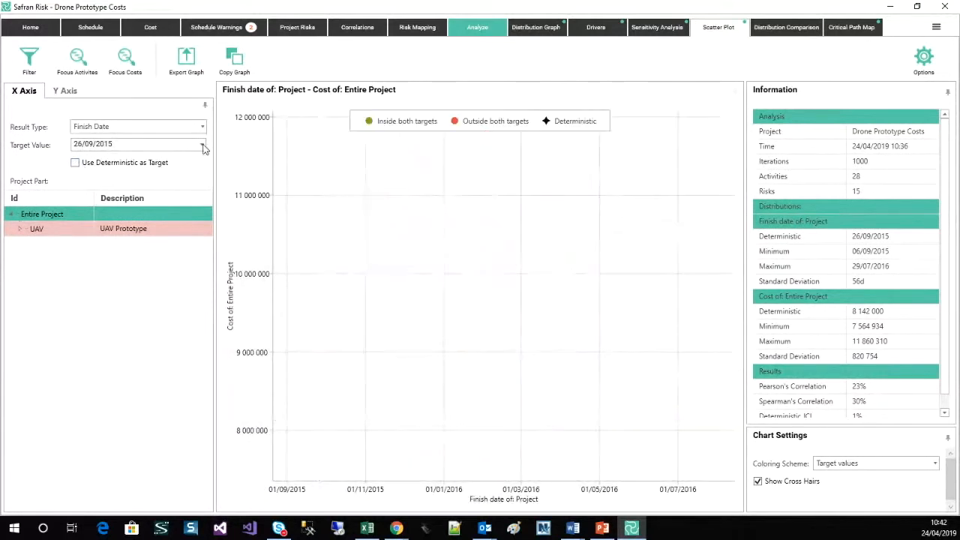
left_click(201, 144)
left_click(199, 158)
left_click(198, 157)
left_click(198, 158)
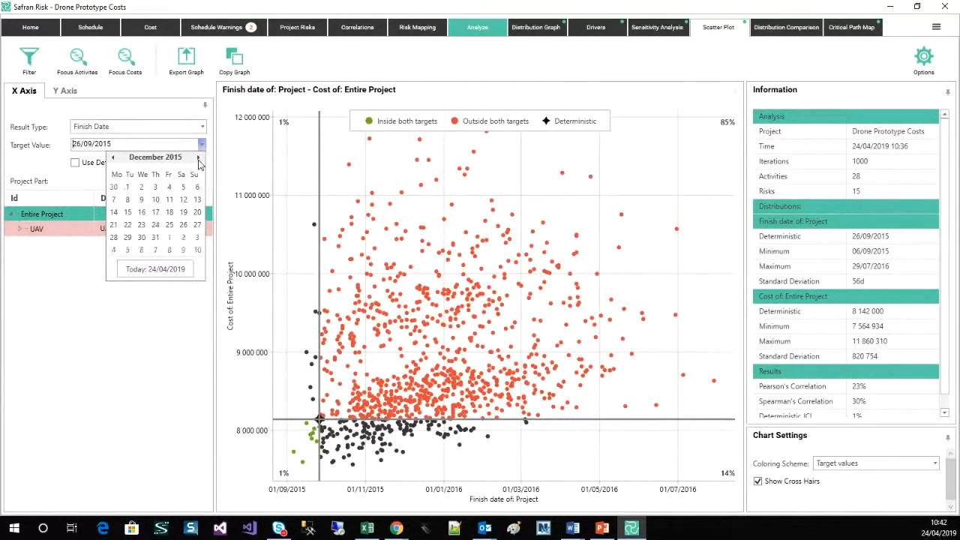
left_click(169, 212)
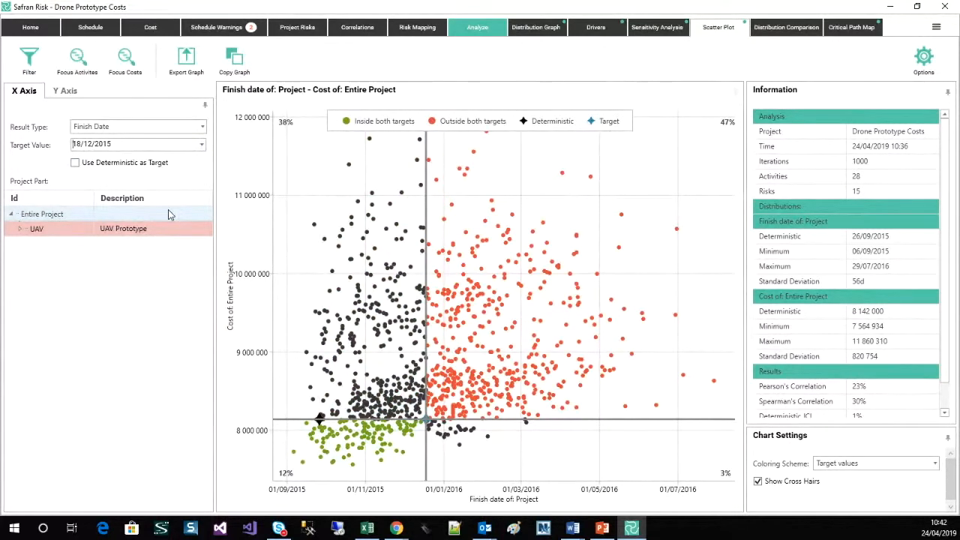
left_click(168, 214)
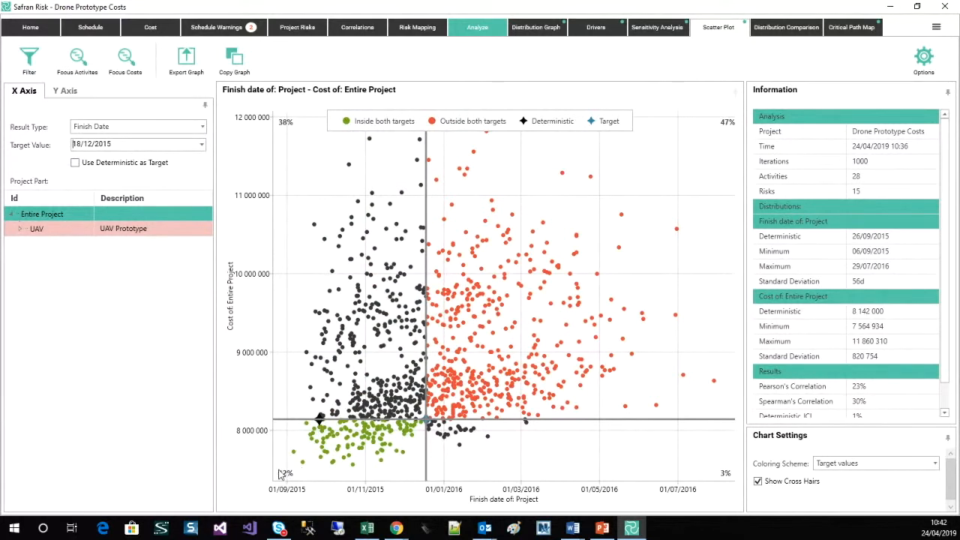
left_click(69, 94)
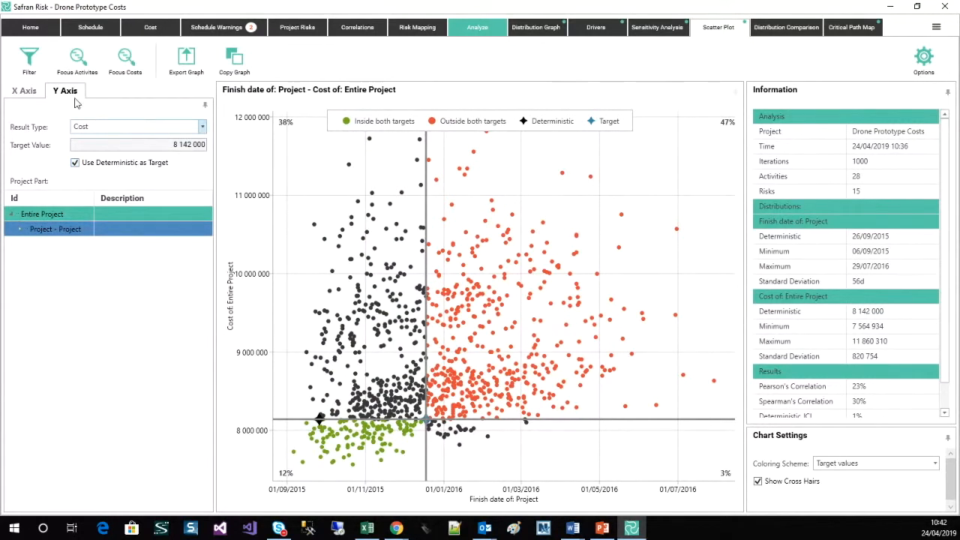
left_click(25, 90)
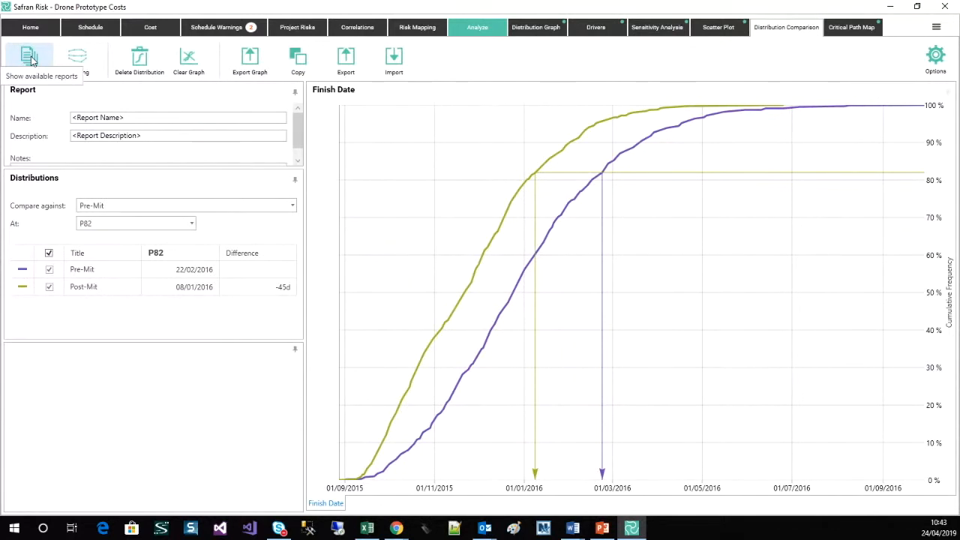
Compare the Pre-Mit and Post-Mit finish date distributions at P82 in the distribution comparison, viewing each one's details.
left_click(97, 277)
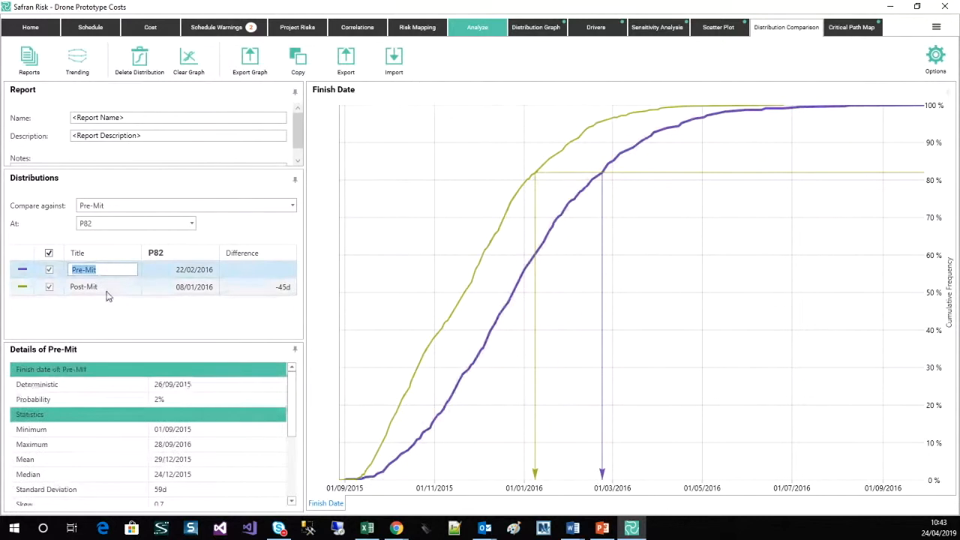
left_click(107, 291)
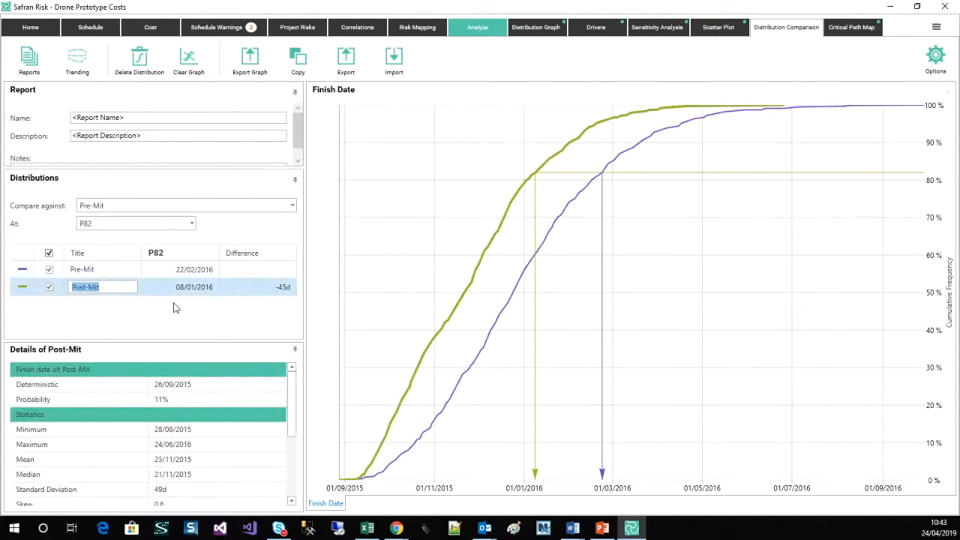
left_click(260, 293)
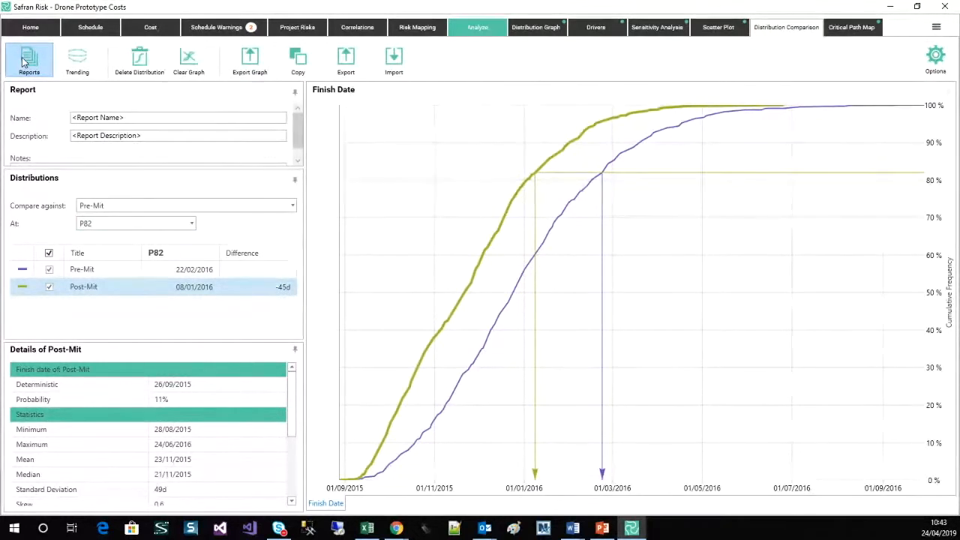
Open the saved UAV Trending report, enlarging its distributions list and Title column to show every entry in full.
left_click(24, 61)
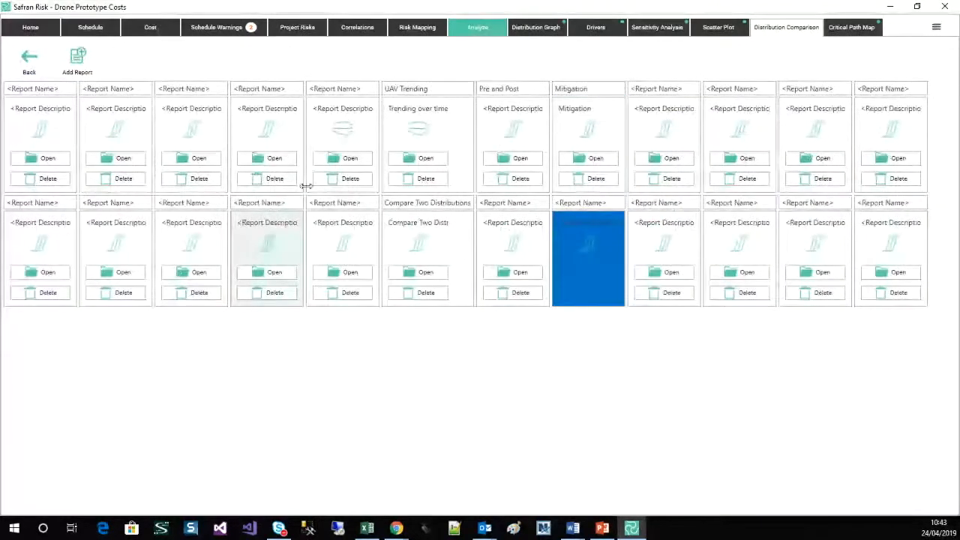
left_click(401, 160)
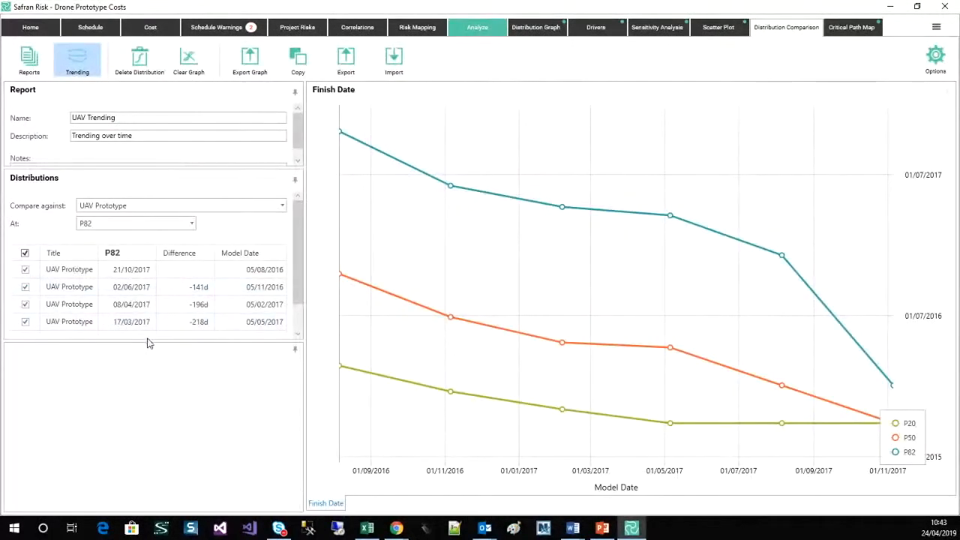
left_click_drag(149, 340, 164, 419)
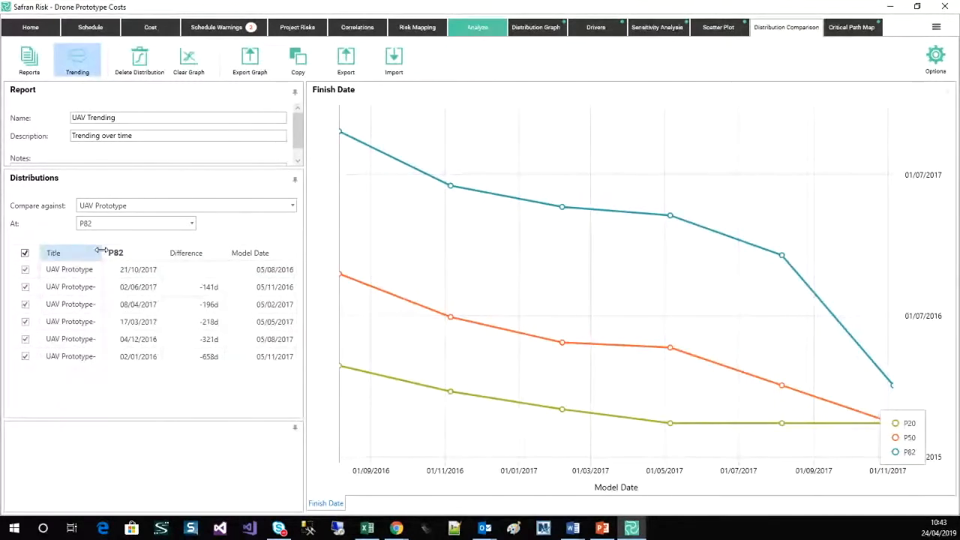
left_click_drag(101, 253, 118, 251)
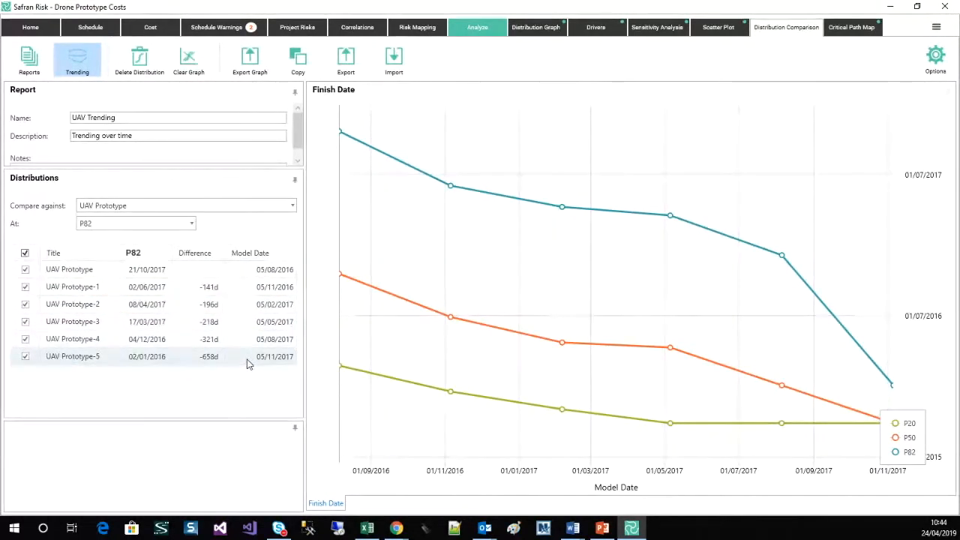
Review each distribution from UAV Prototype to UAV Prototype-5 in turn, following its model date on the finish date trend graph.
left_click(254, 277)
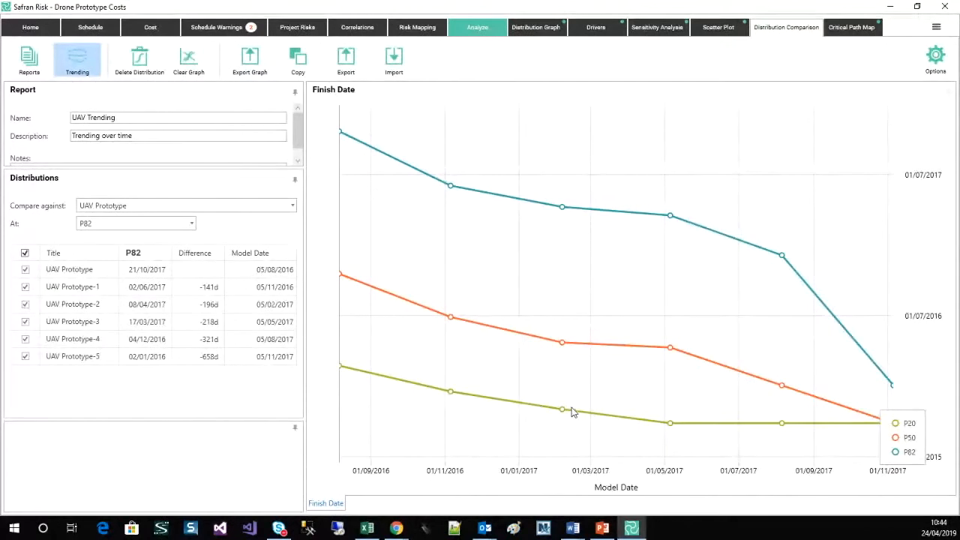
left_click(75, 272)
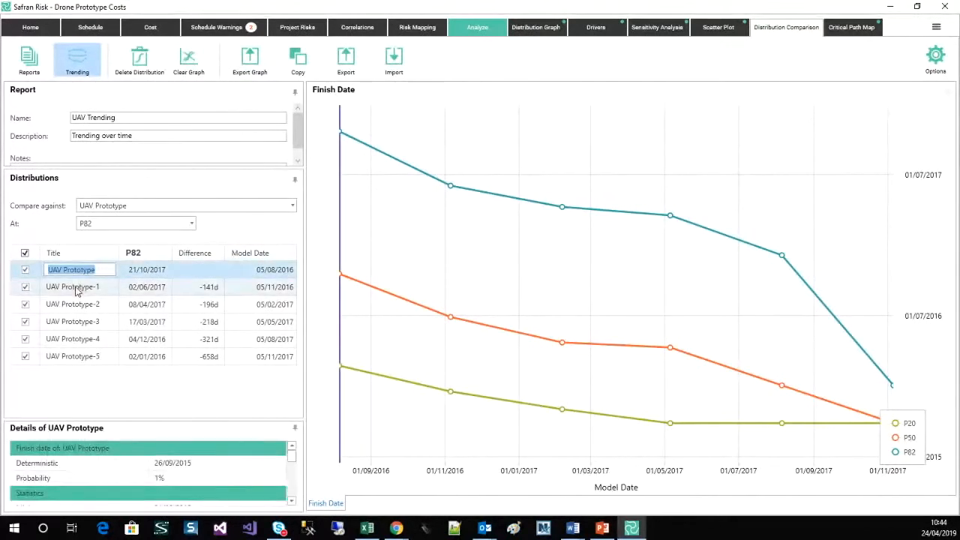
left_click(76, 291)
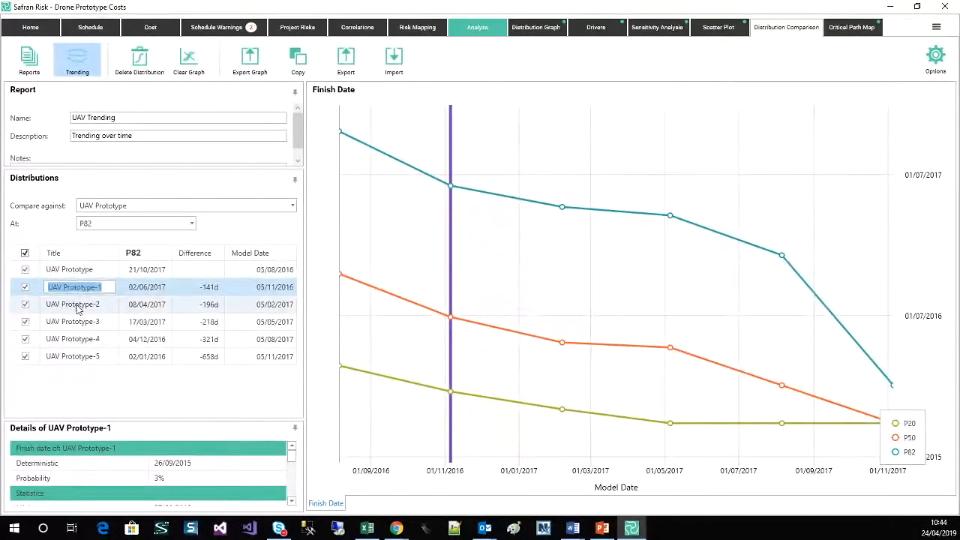
left_click(79, 308)
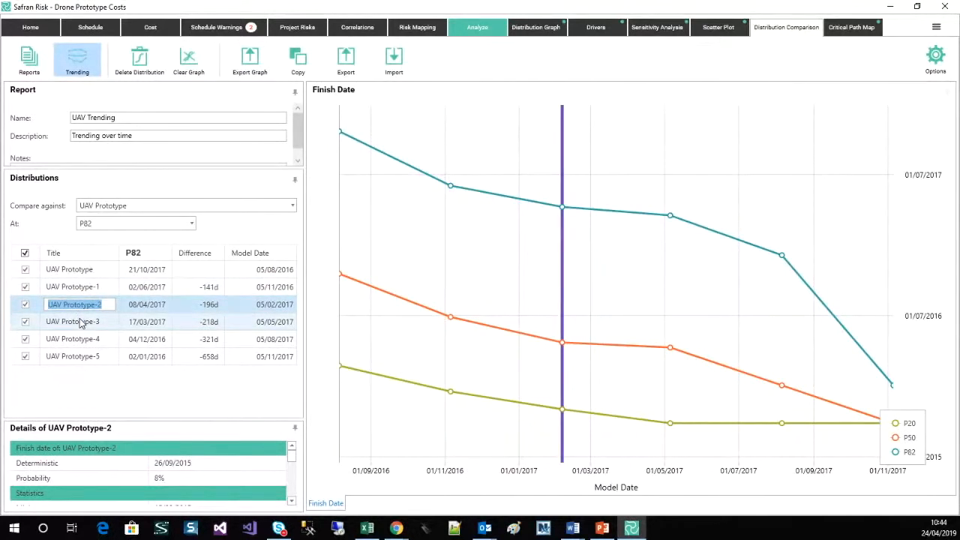
left_click(81, 323)
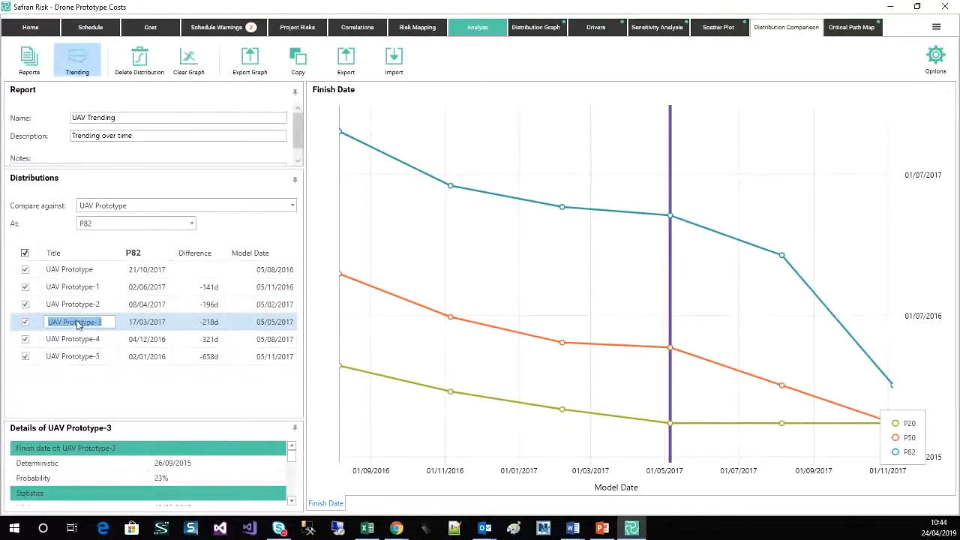
left_click(84, 342)
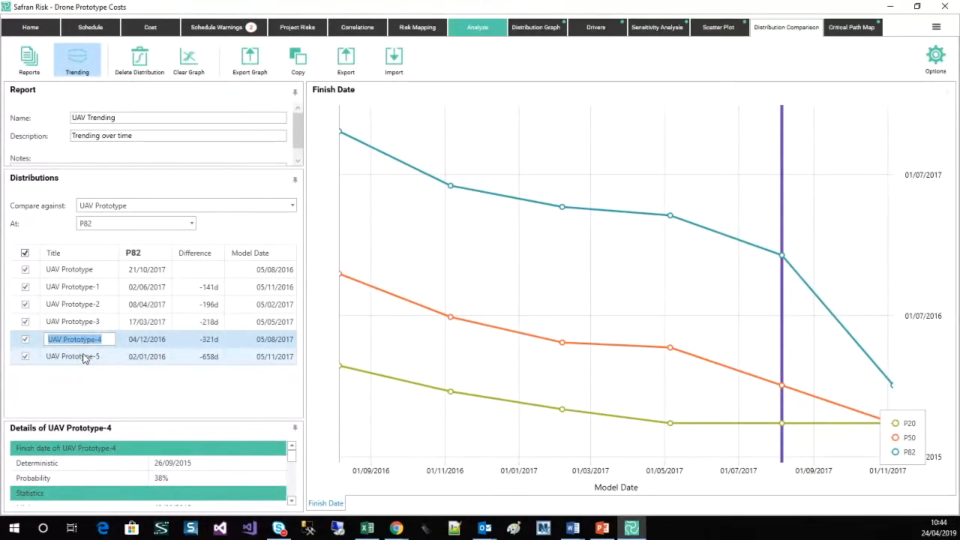
left_click(85, 358)
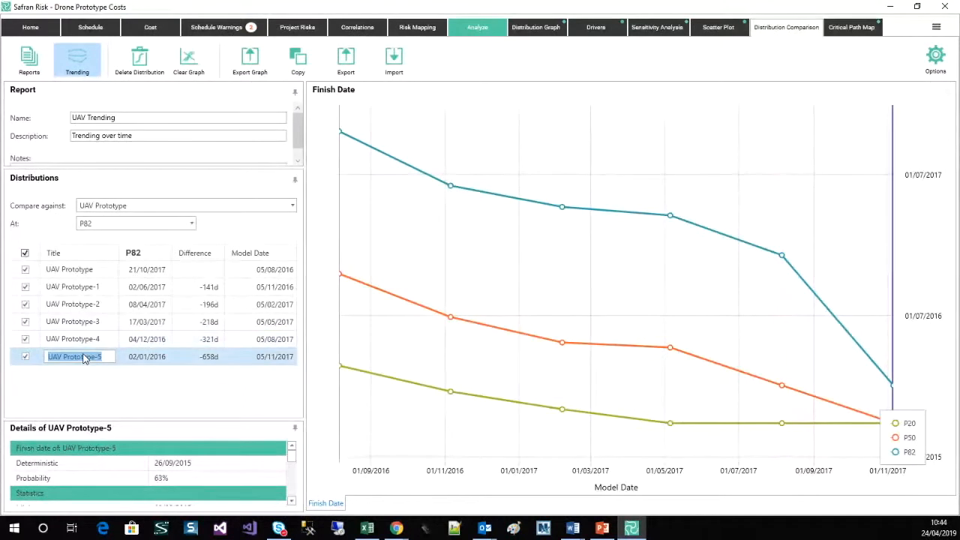